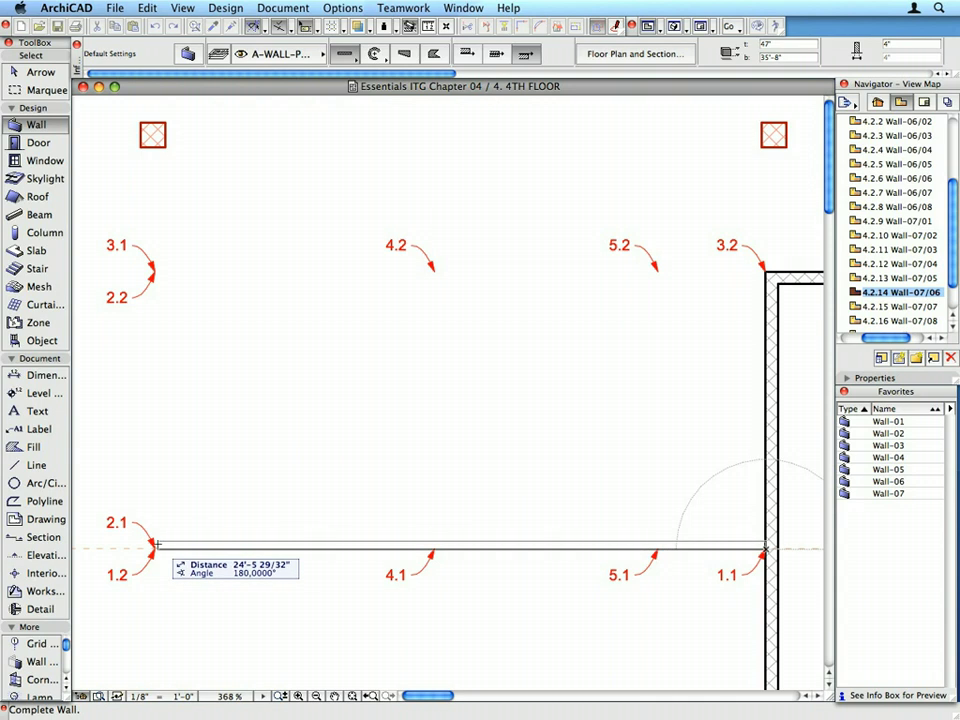
# - Chain walls from corner 1.2 up to 2.2 and across the top to 3.2
pyautogui.click(155, 545)
pyautogui.click(155, 545)
pyautogui.click(156, 270)
pyautogui.click(156, 270)
pyautogui.doubleClick(765, 270)
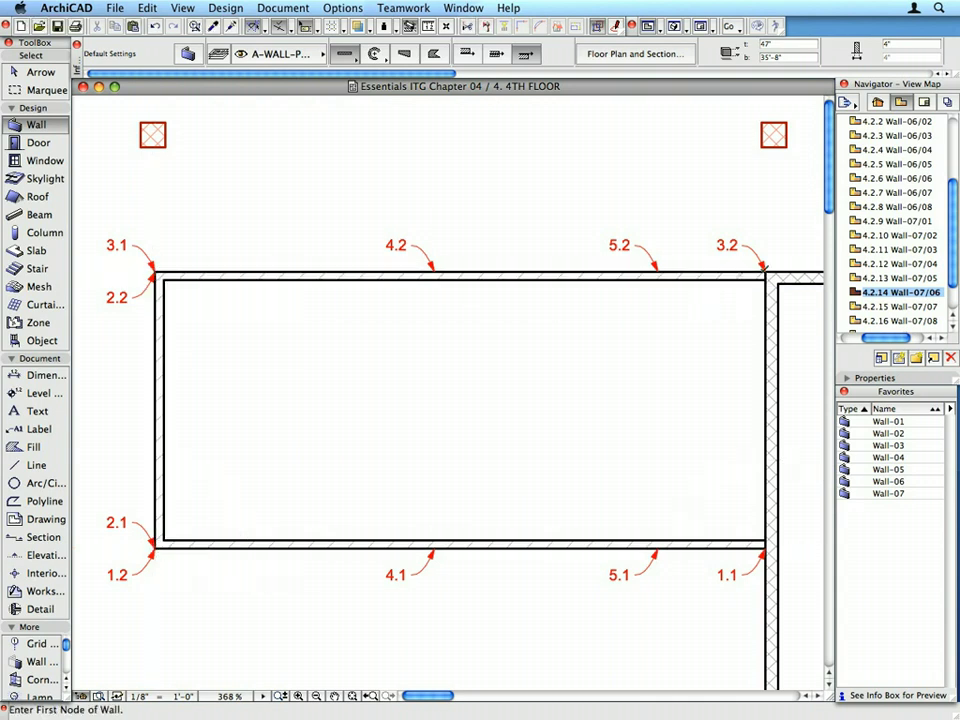
# - Draw partition walls from 4.1 to 4.2 and from 5.1 to 5.2
pyautogui.click(436, 547)
pyautogui.doubleClick(435, 271)
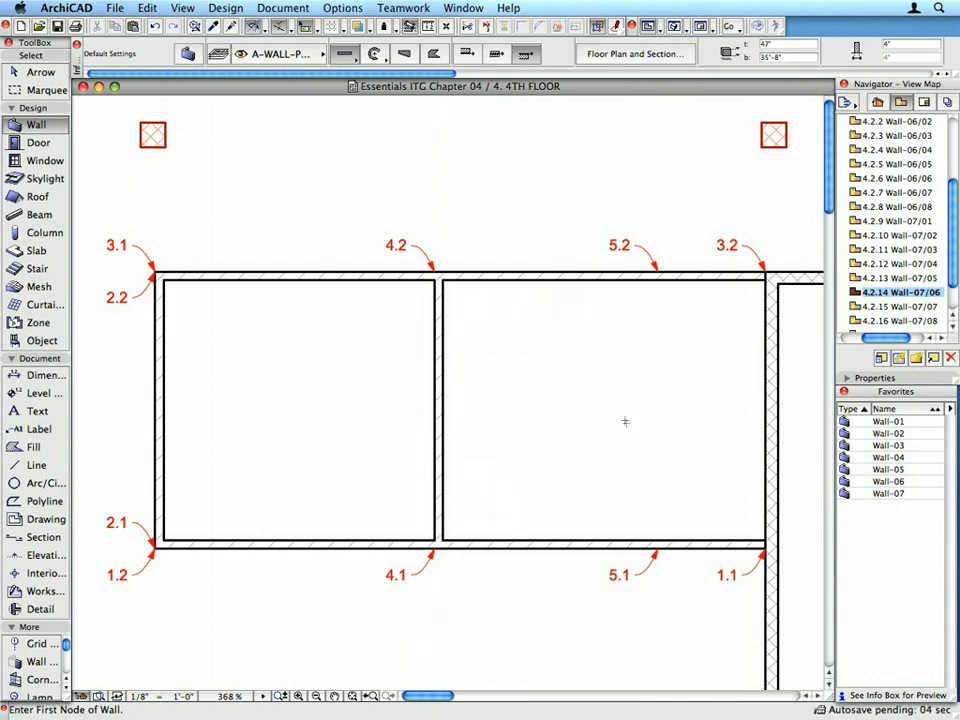
pyautogui.click(659, 546)
pyautogui.doubleClick(659, 271)
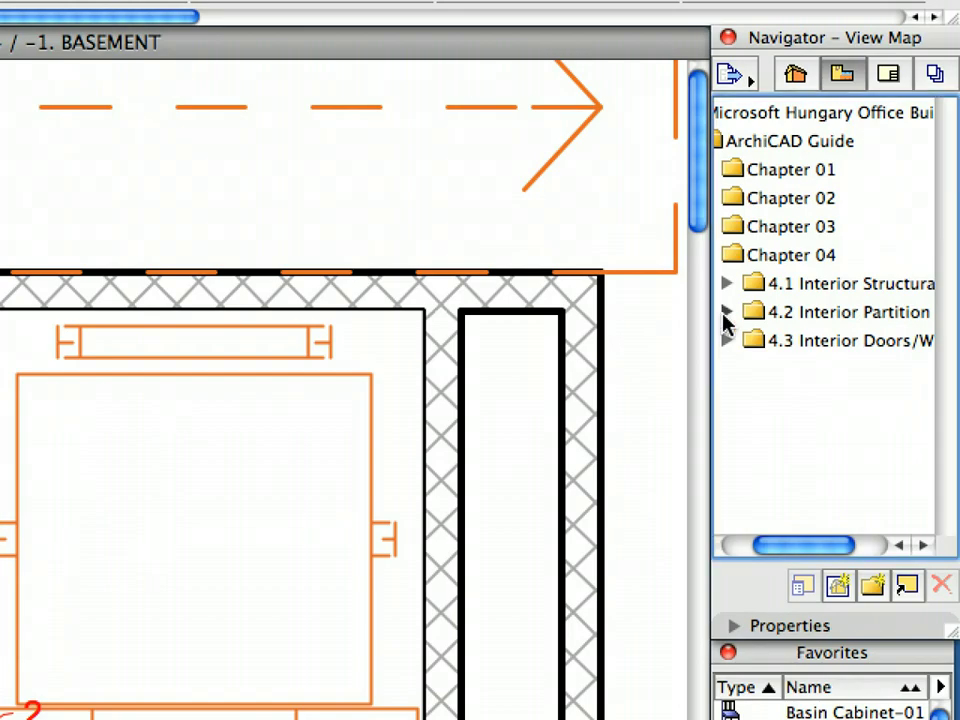
# - Open the 4.2.1 Wall-06/01 view under 4.2 Interior Partition in the Navigator
pyautogui.click(726, 313)
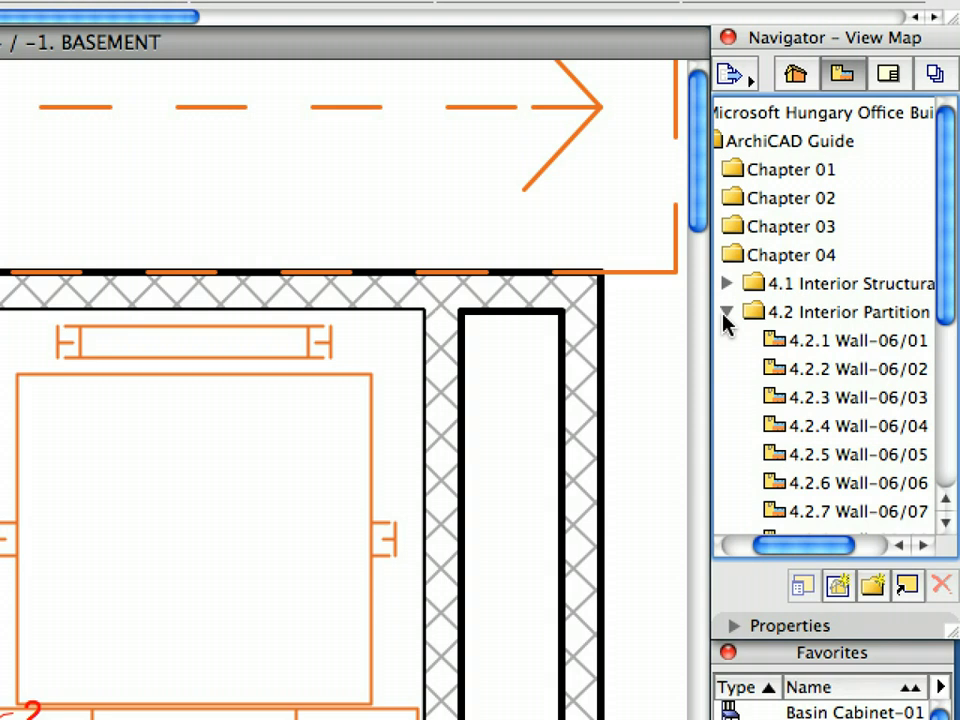
pyautogui.click(807, 340)
pyautogui.doubleClick(807, 340)
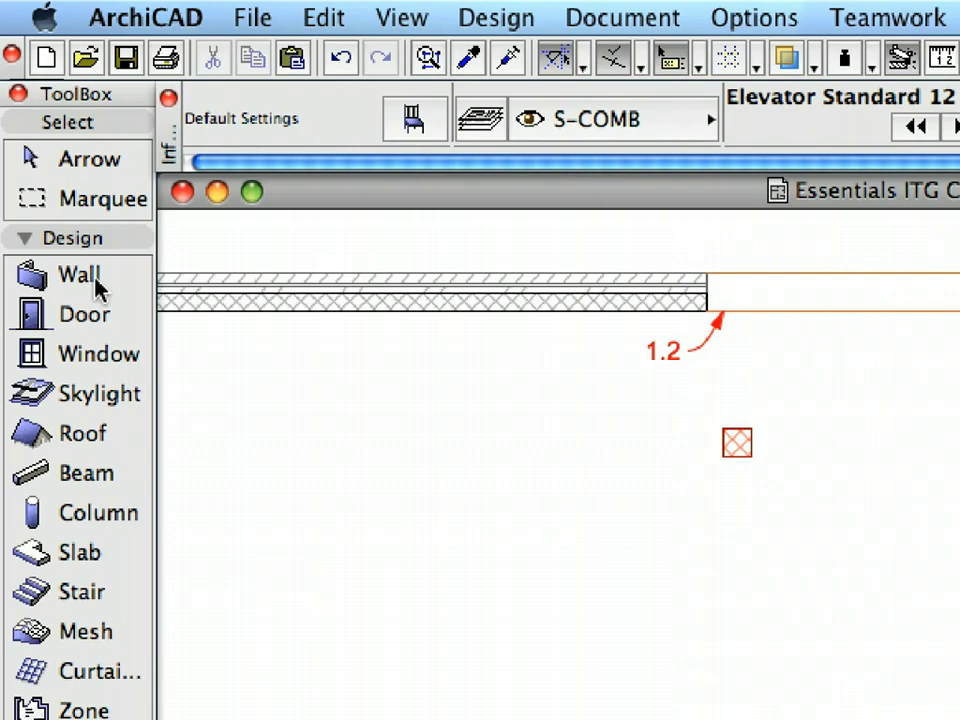
# - Set the Wall tool to the Wall-06 favorite with single straight geometry
pyautogui.click(110, 285)
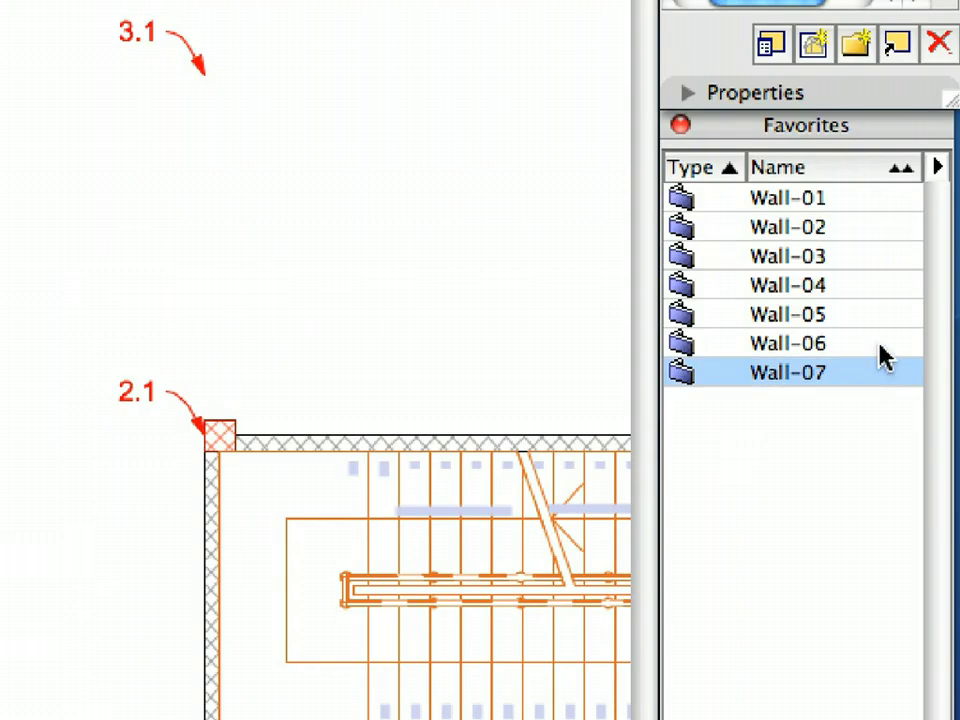
pyautogui.click(882, 350)
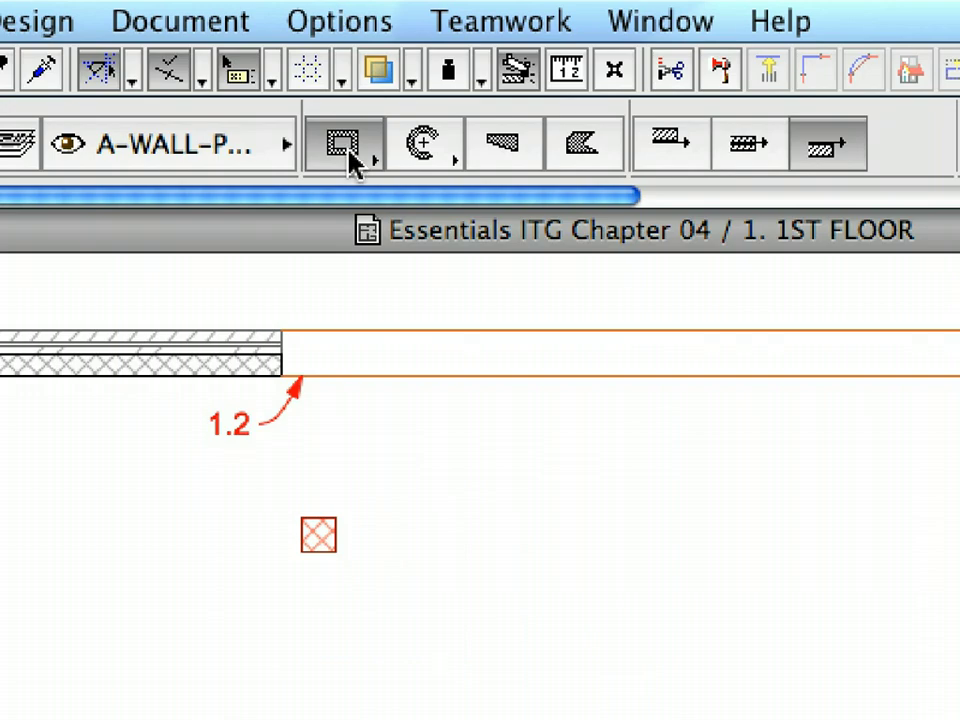
pyautogui.click(349, 158)
pyautogui.click(374, 138)
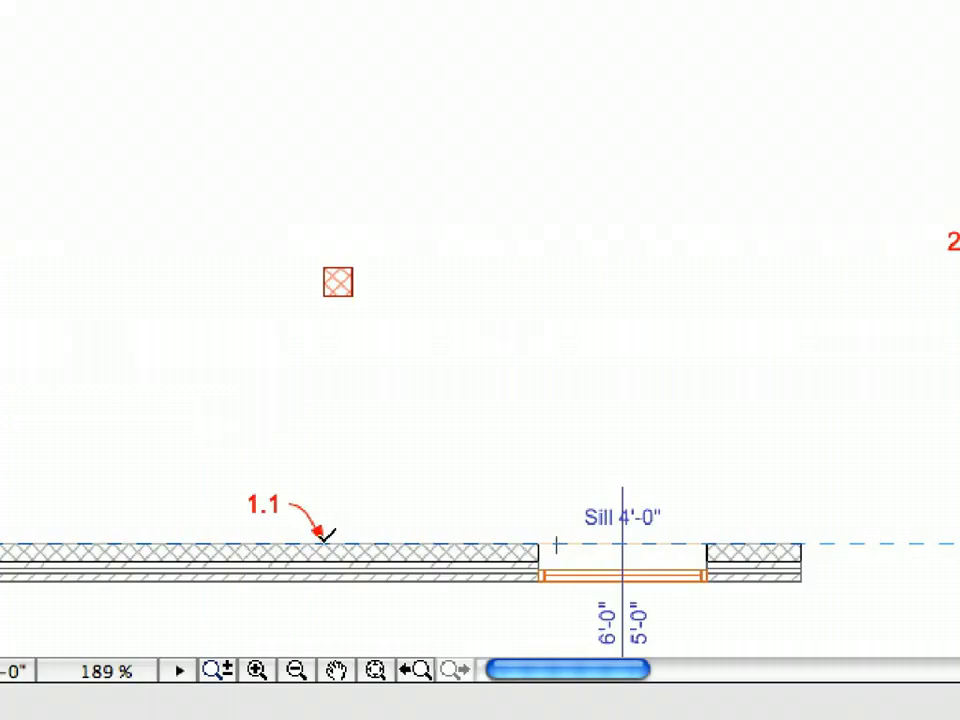
# - Draw single walls 1.1–1.2, 2.1–2.2 and the 25' wall from 3.1 to 3.2
pyautogui.click(323, 540)
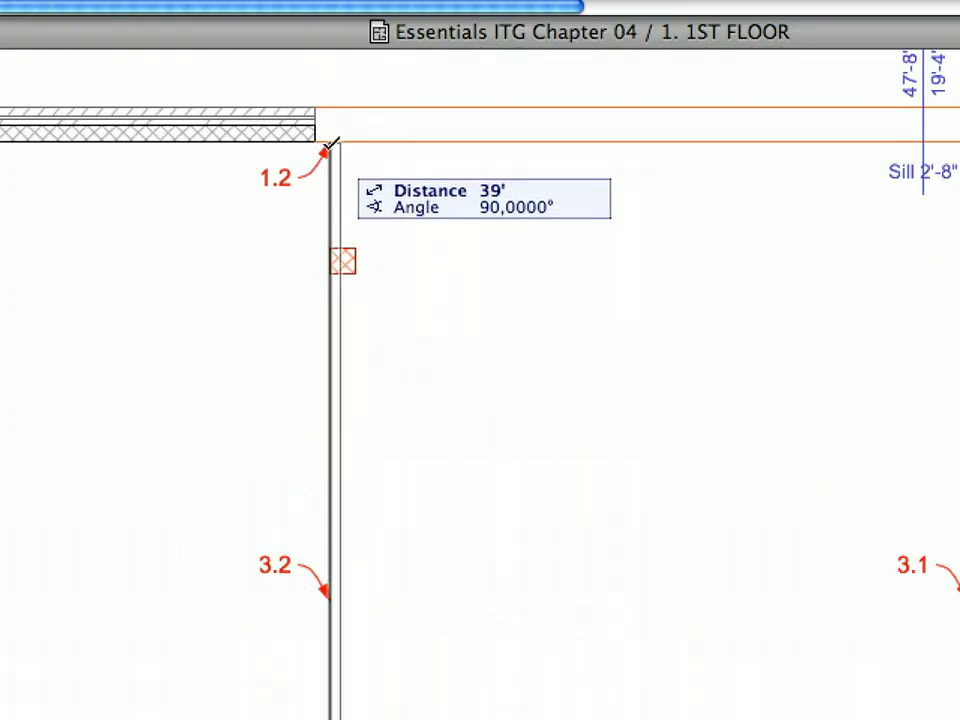
pyautogui.click(335, 138)
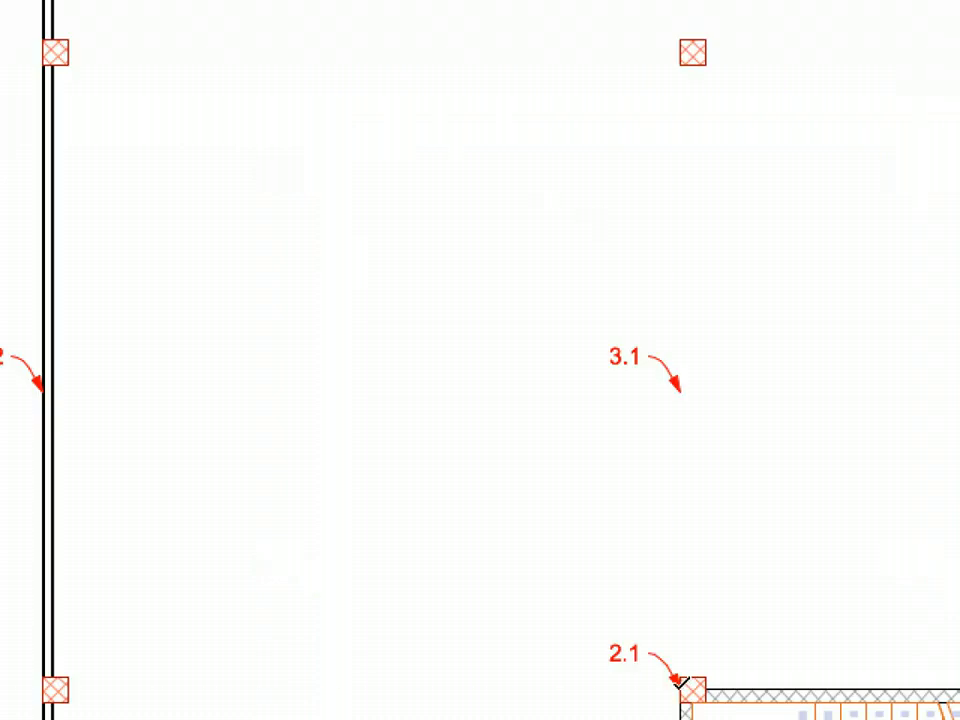
pyautogui.click(680, 688)
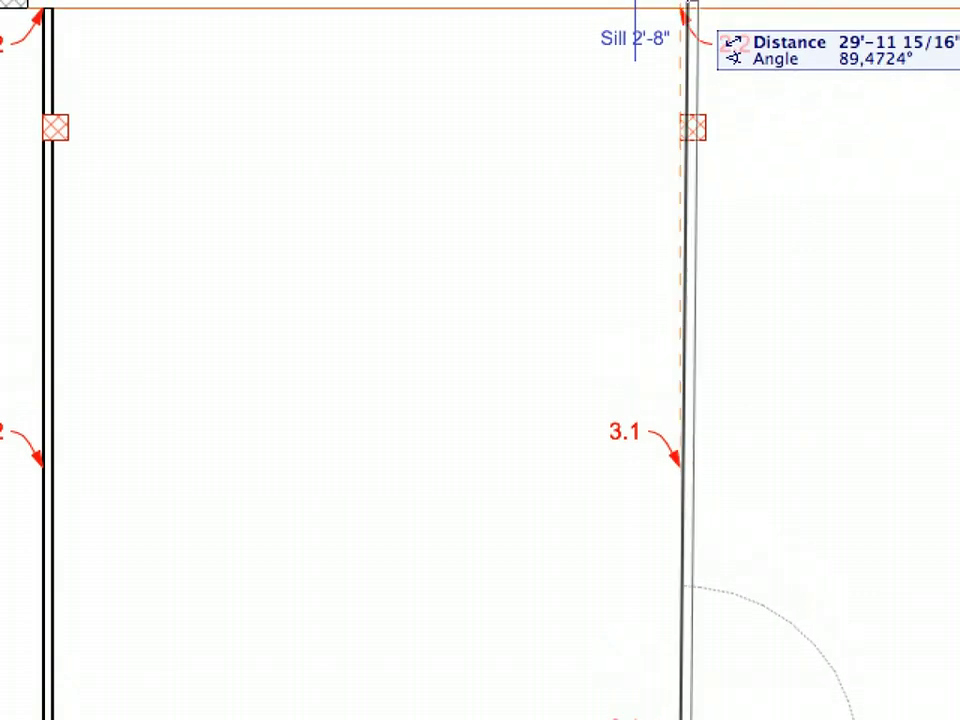
pyautogui.click(686, 6)
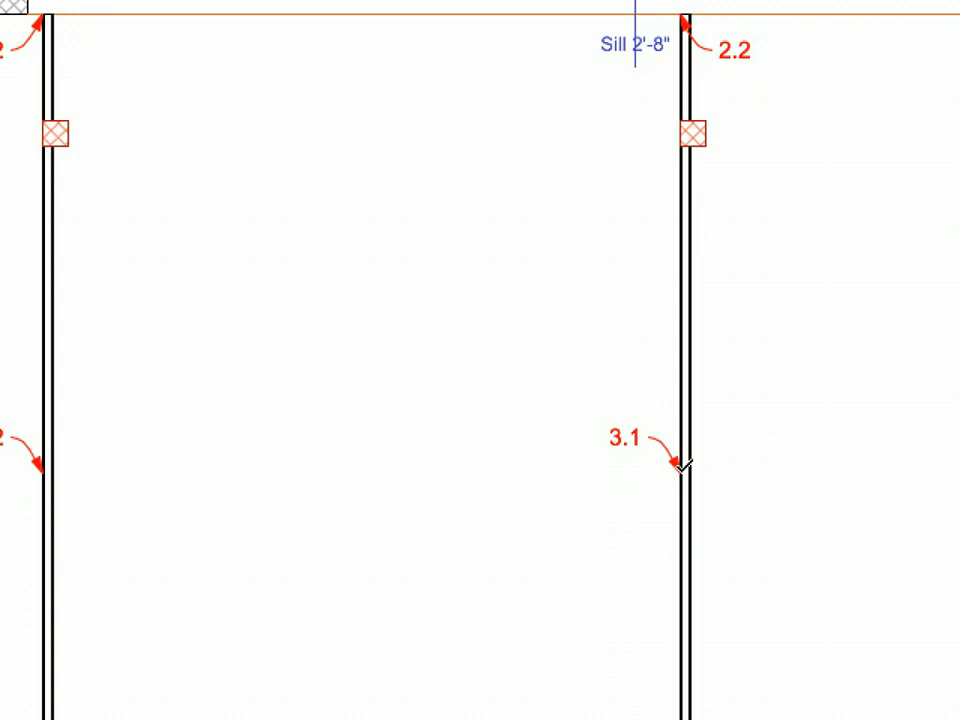
pyautogui.click(683, 466)
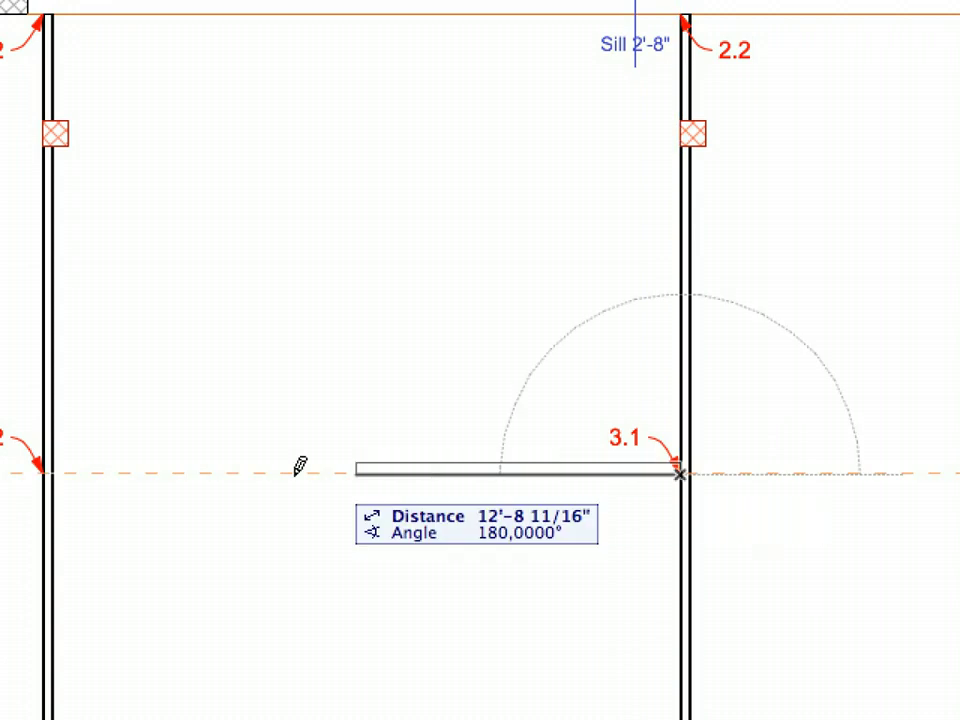
pyautogui.click(45, 465)
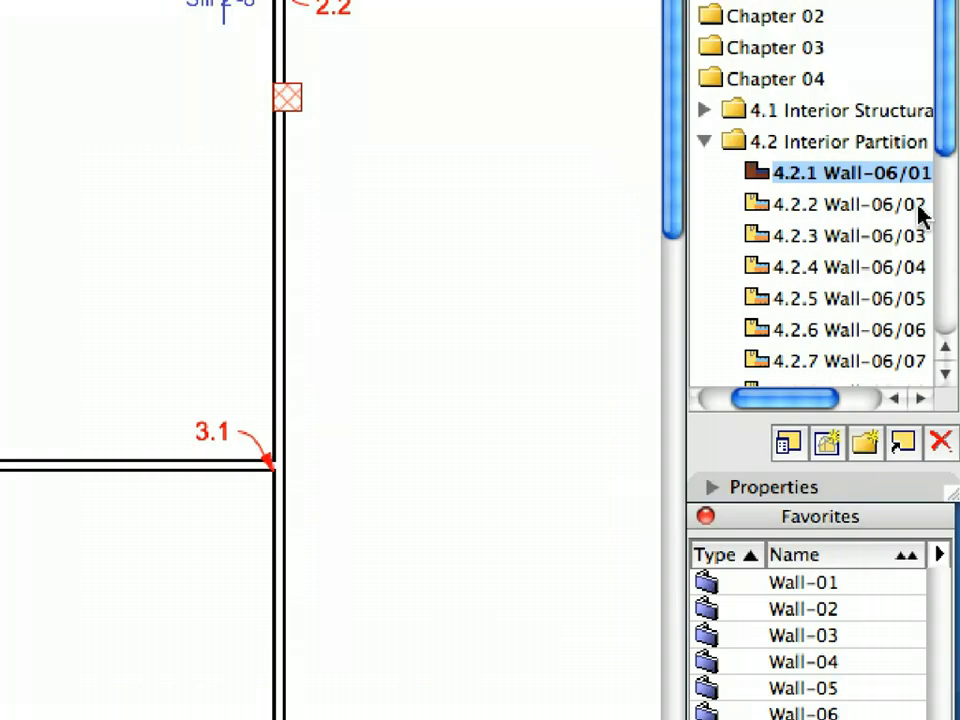
# - Open the 4.2.2 Wall-06/02 view and draw partitions 4.1–4.2, 5.1–5.2 (16') and 6.1–6.2 (17')
pyautogui.doubleClick(939, 249)
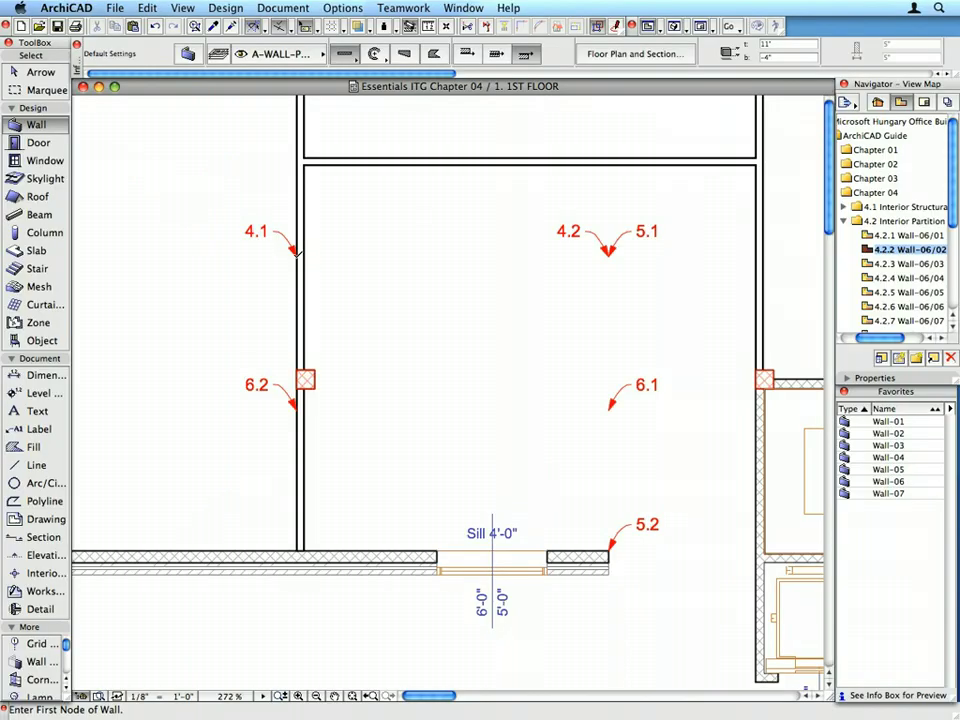
pyautogui.click(297, 256)
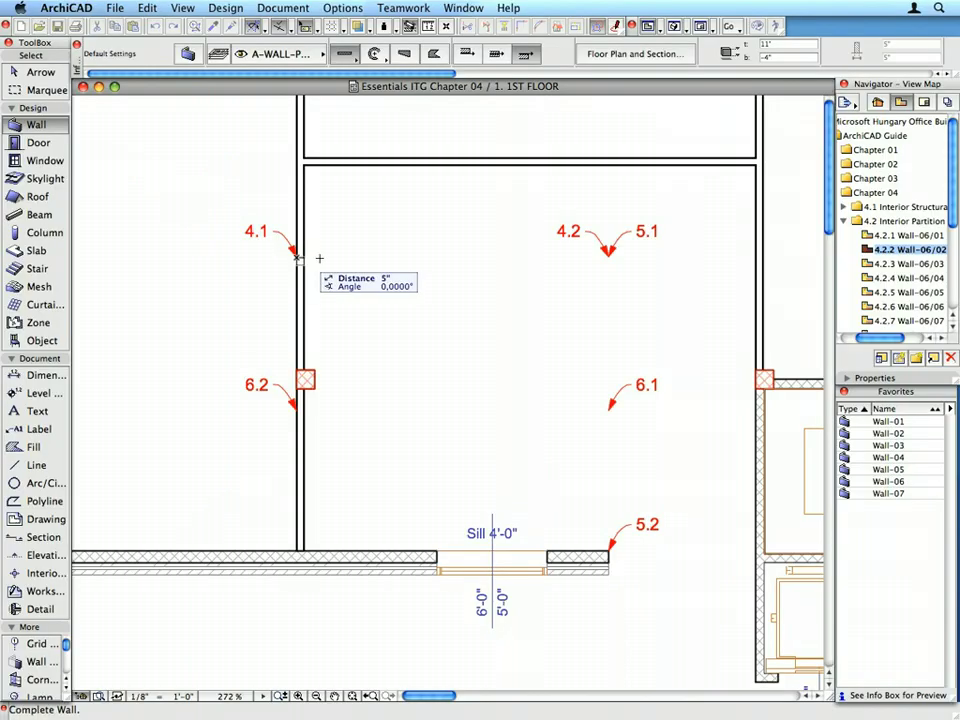
pyautogui.click(608, 258)
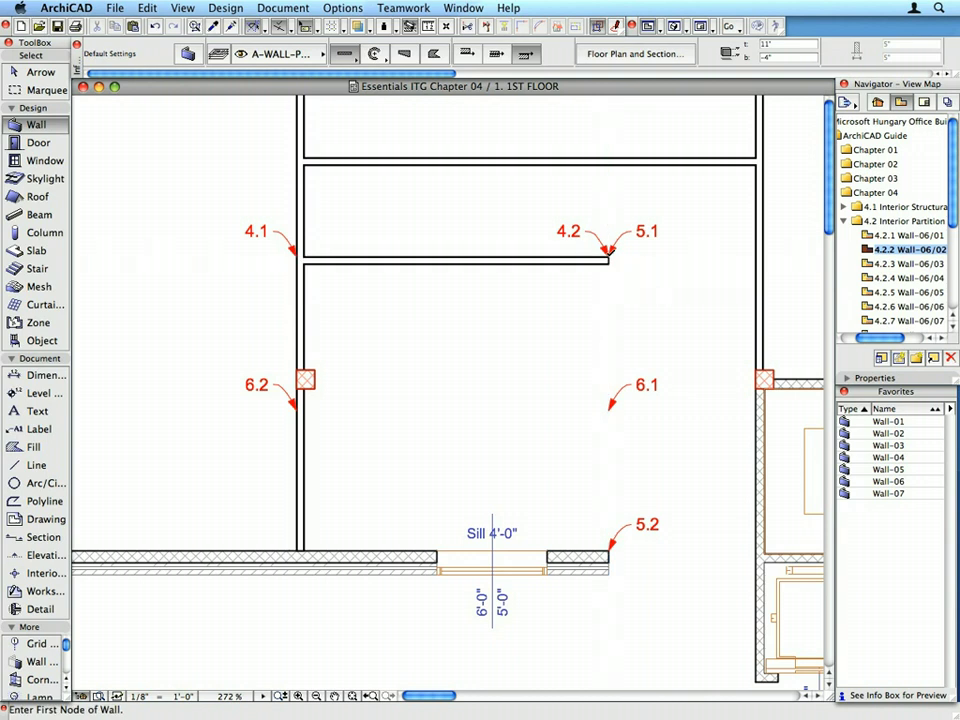
pyautogui.click(608, 258)
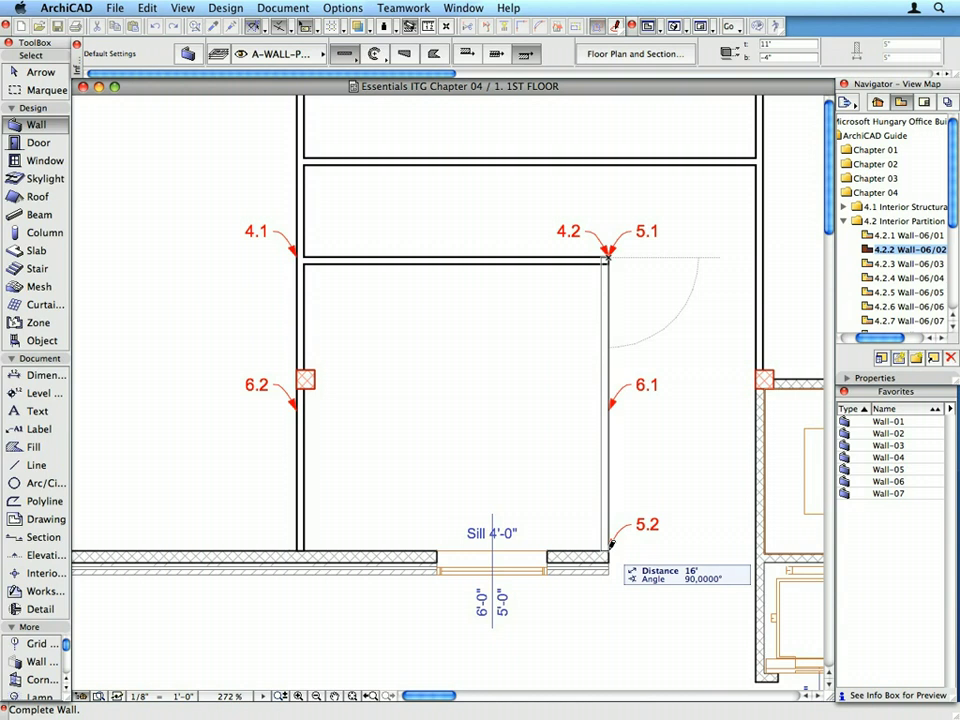
pyautogui.click(610, 545)
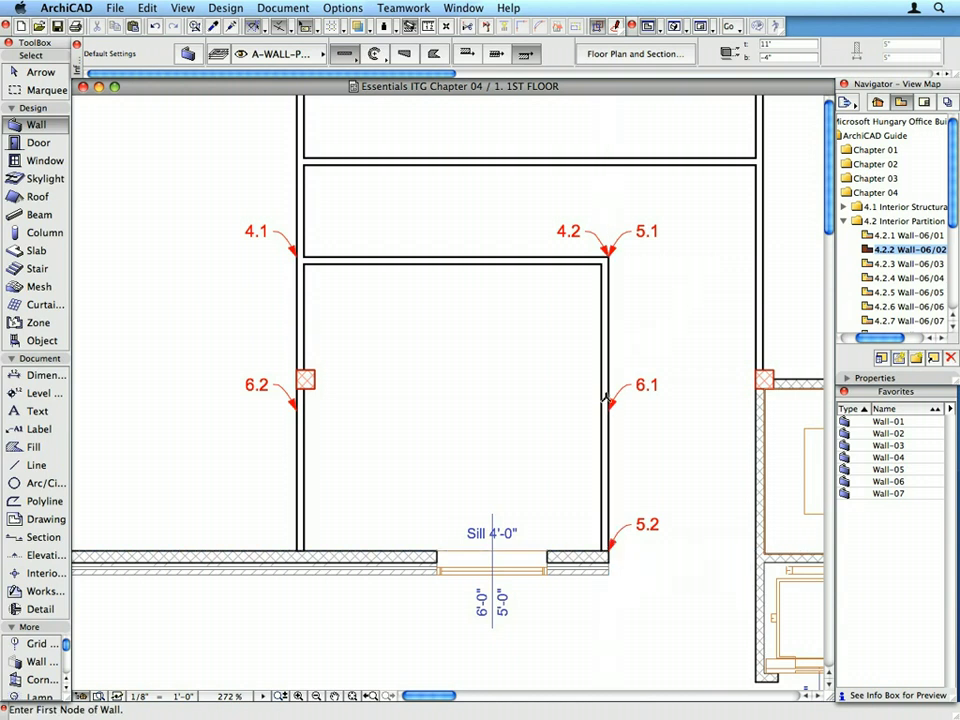
pyautogui.click(608, 410)
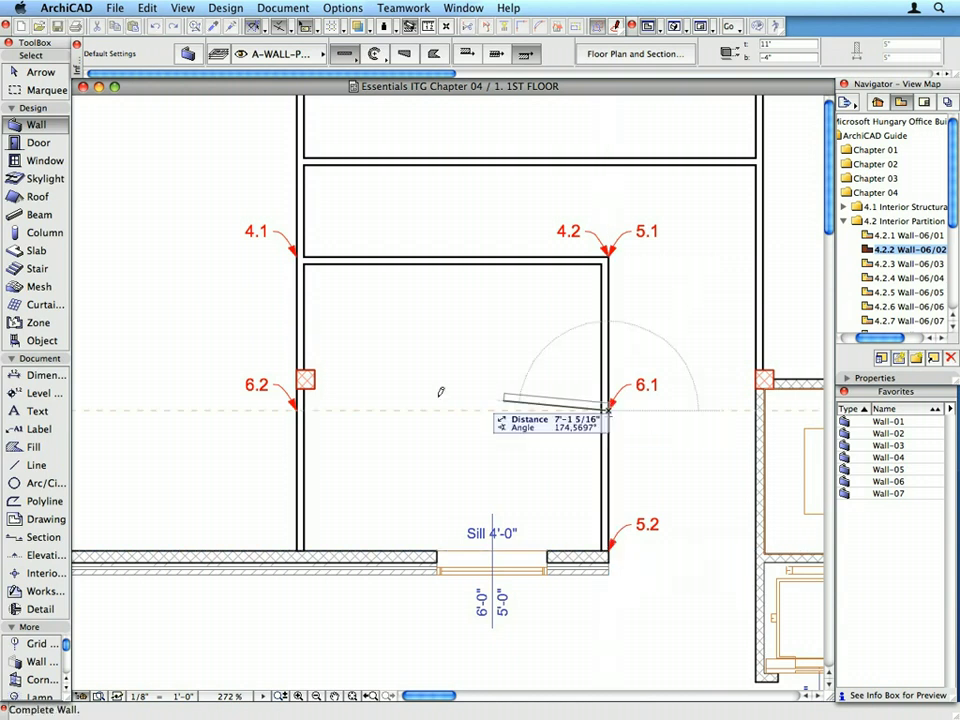
pyautogui.click(300, 405)
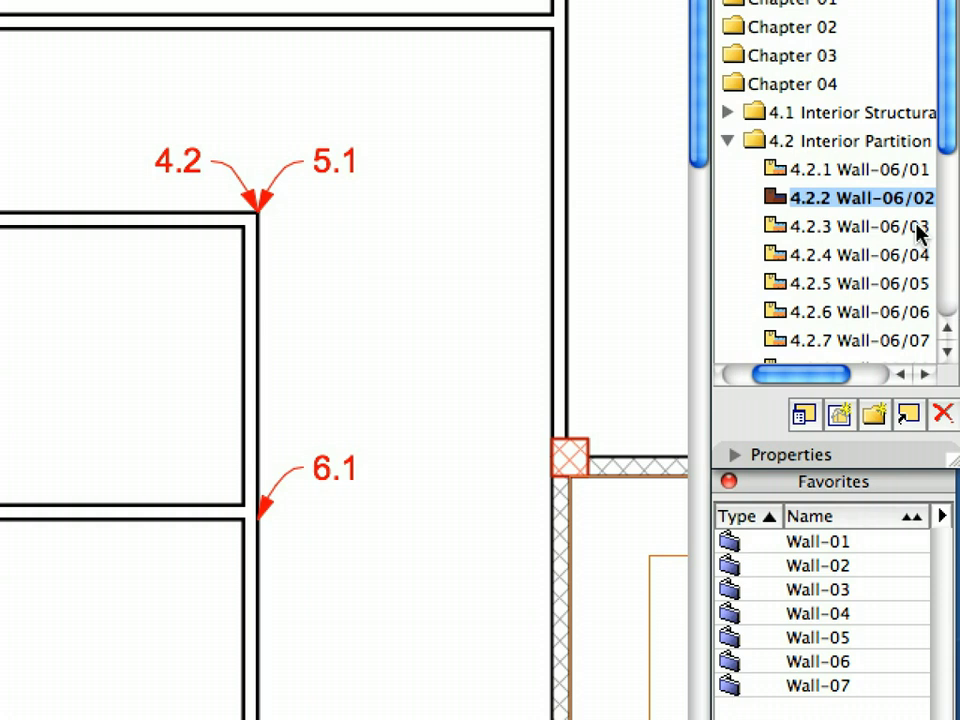
# - In the 4.2.3 Wall-06/03 view, draw walls 1.1–2.1, 2.1–2.2, 3.1–3.2 (24'-9") and 4.1–4.2 (24'-2")
pyautogui.click(937, 263)
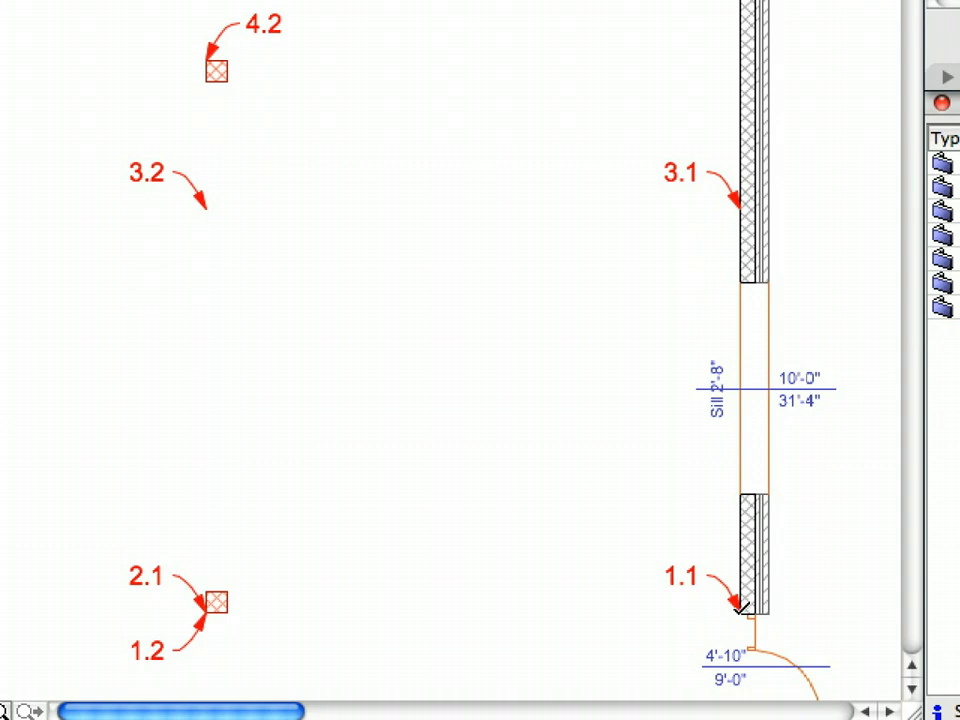
pyautogui.click(741, 614)
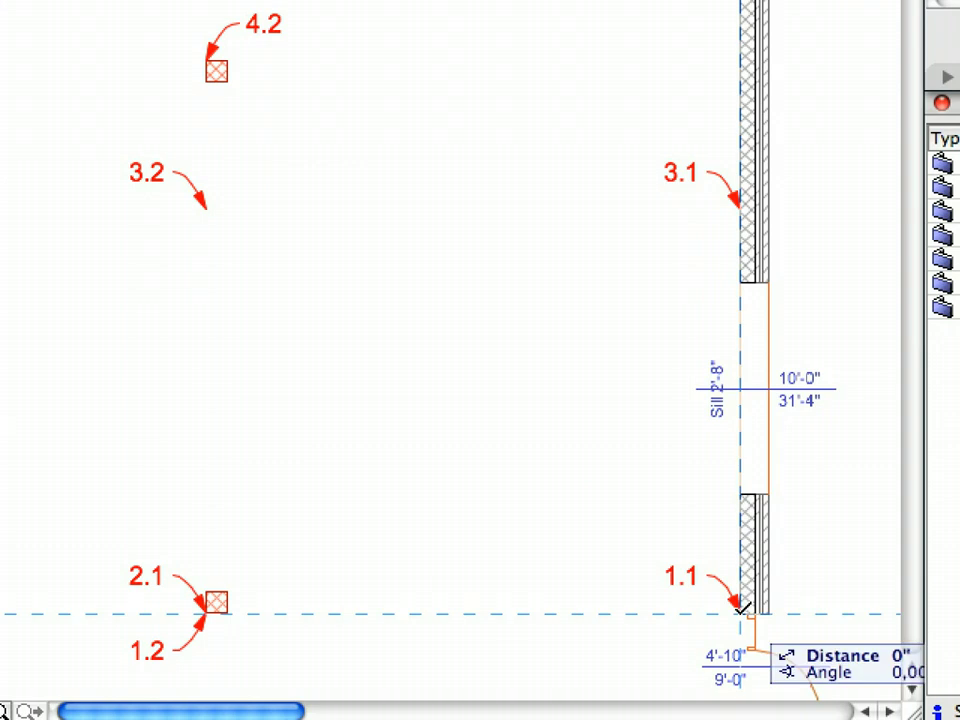
pyautogui.click(214, 607)
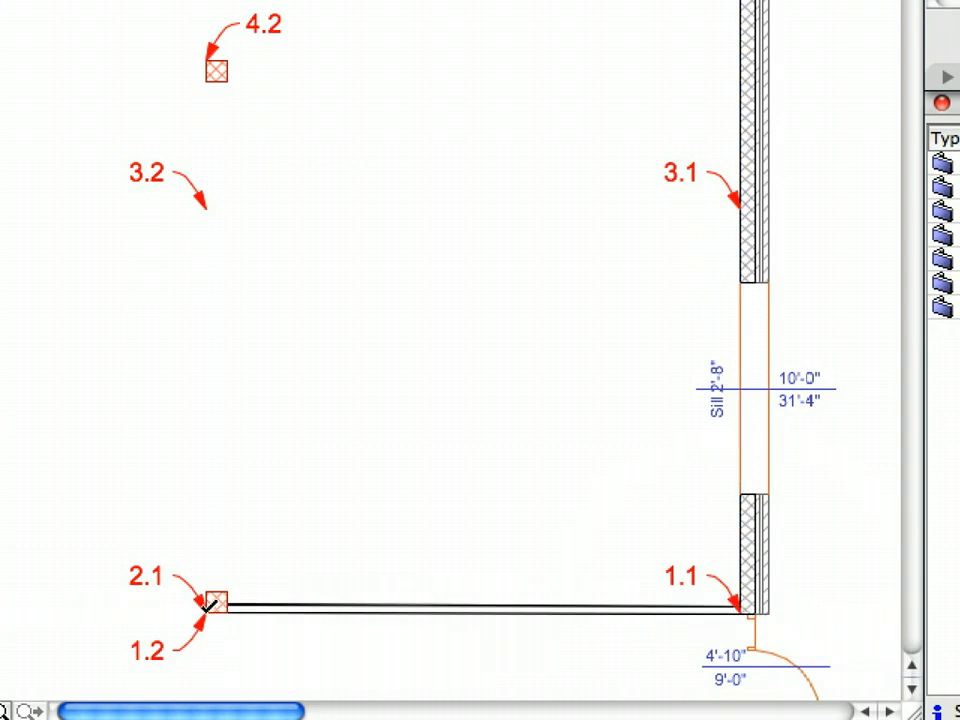
pyautogui.click(212, 604)
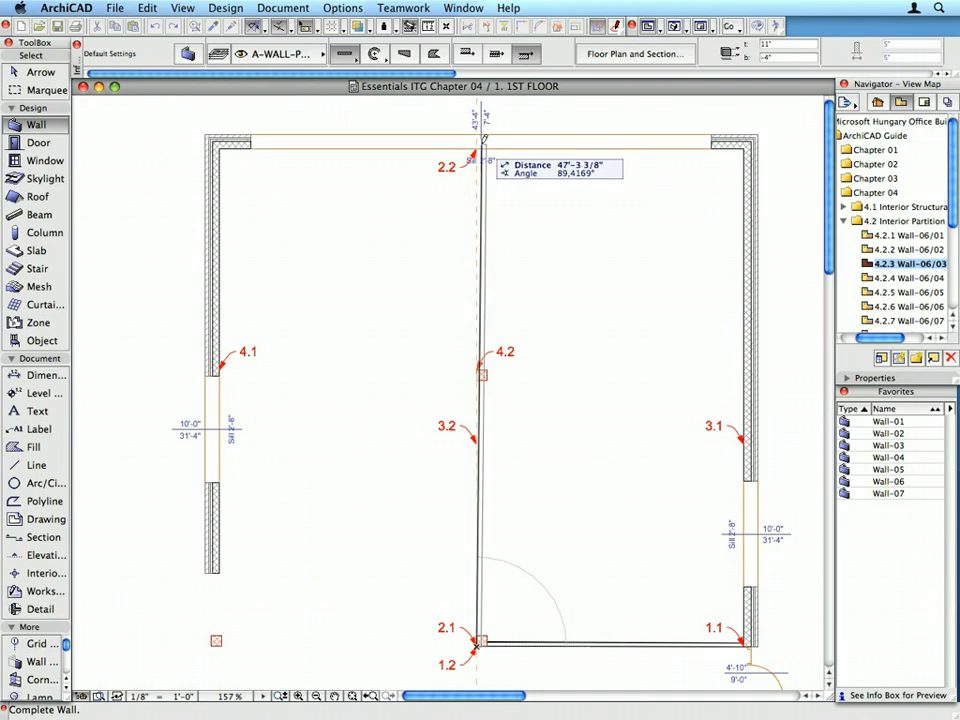
pyautogui.click(480, 145)
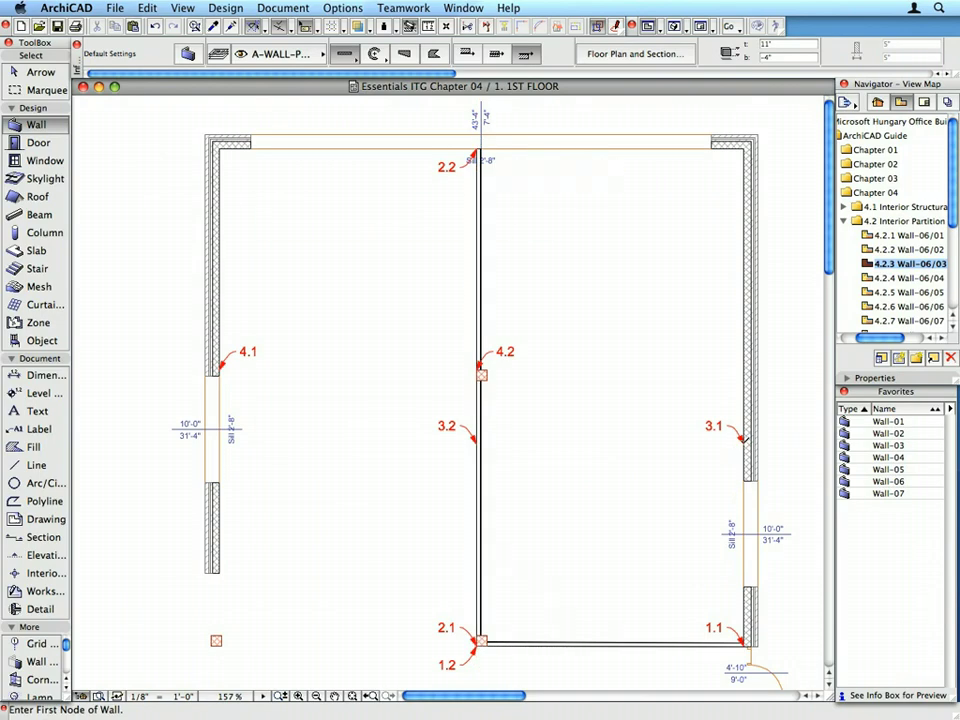
pyautogui.click(744, 440)
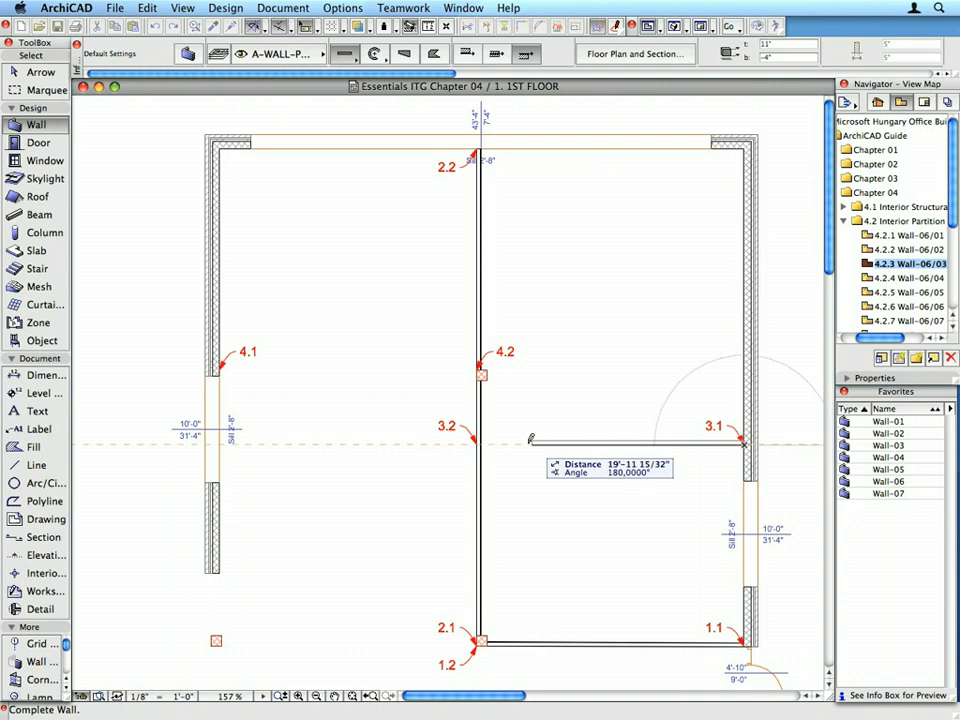
pyautogui.click(478, 440)
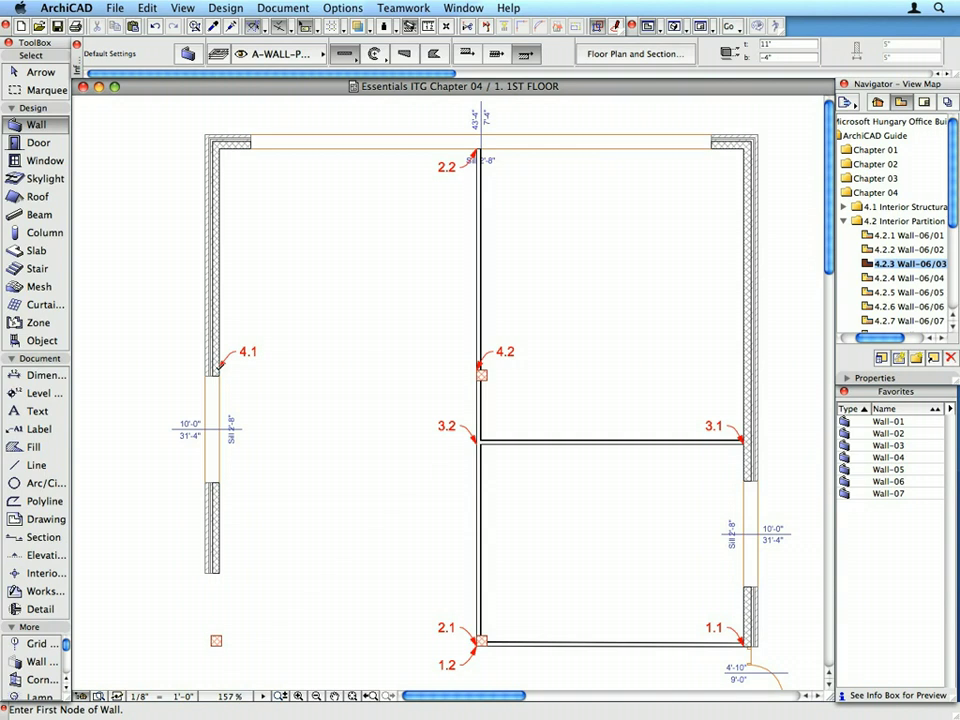
pyautogui.click(222, 368)
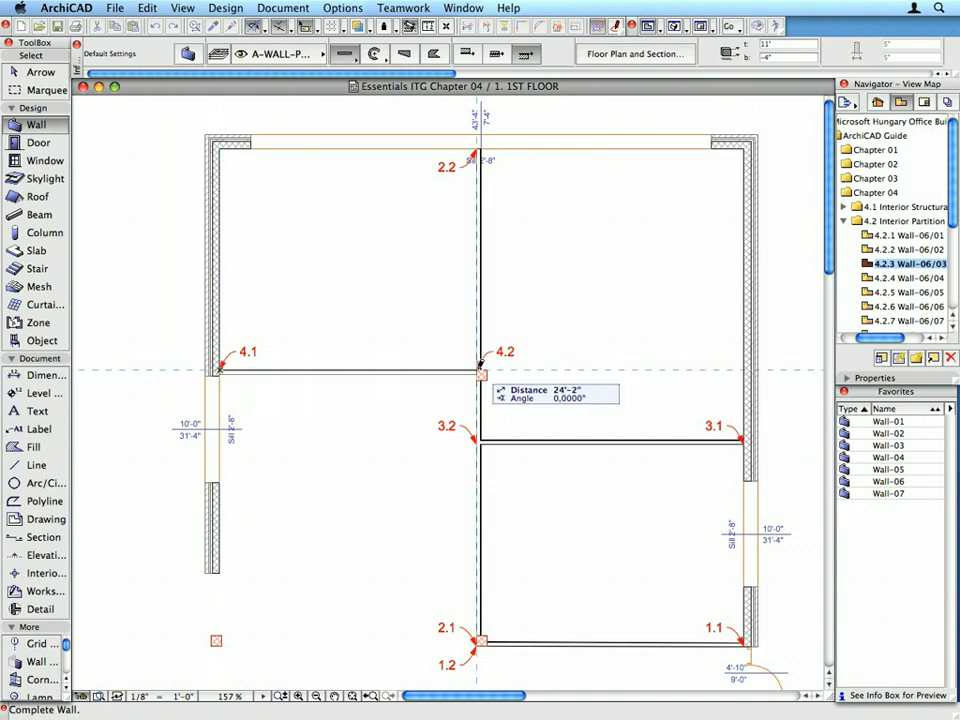
pyautogui.click(481, 368)
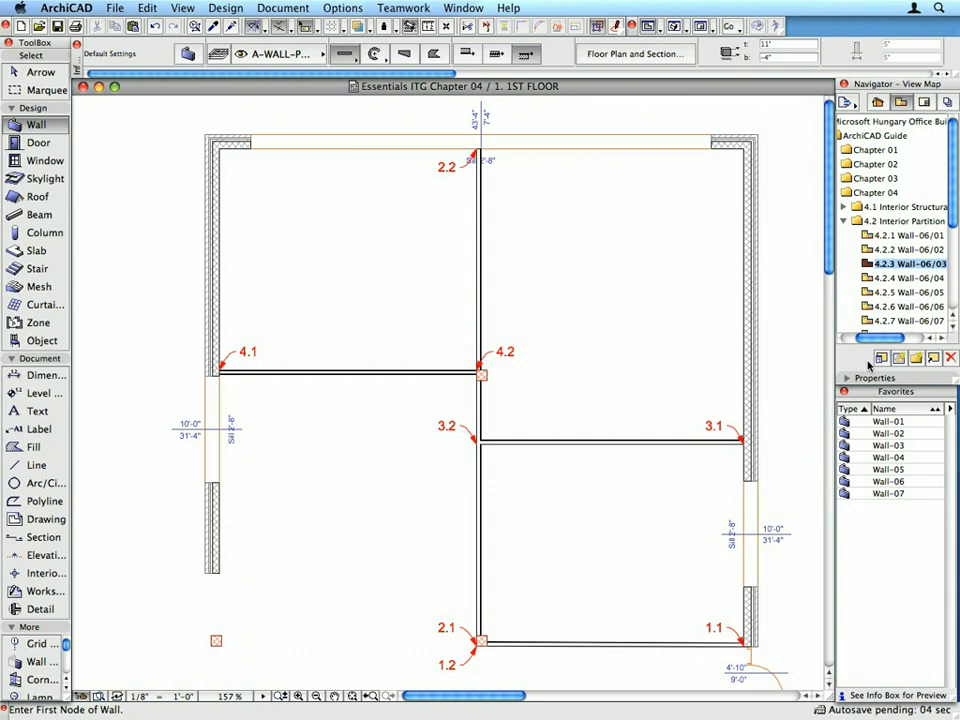
# - Open the 4.2.8 Wall-06/08 view and draw a middle-reference-line wall from 1.1 down to 1.2
pyautogui.doubleClick(908, 321)
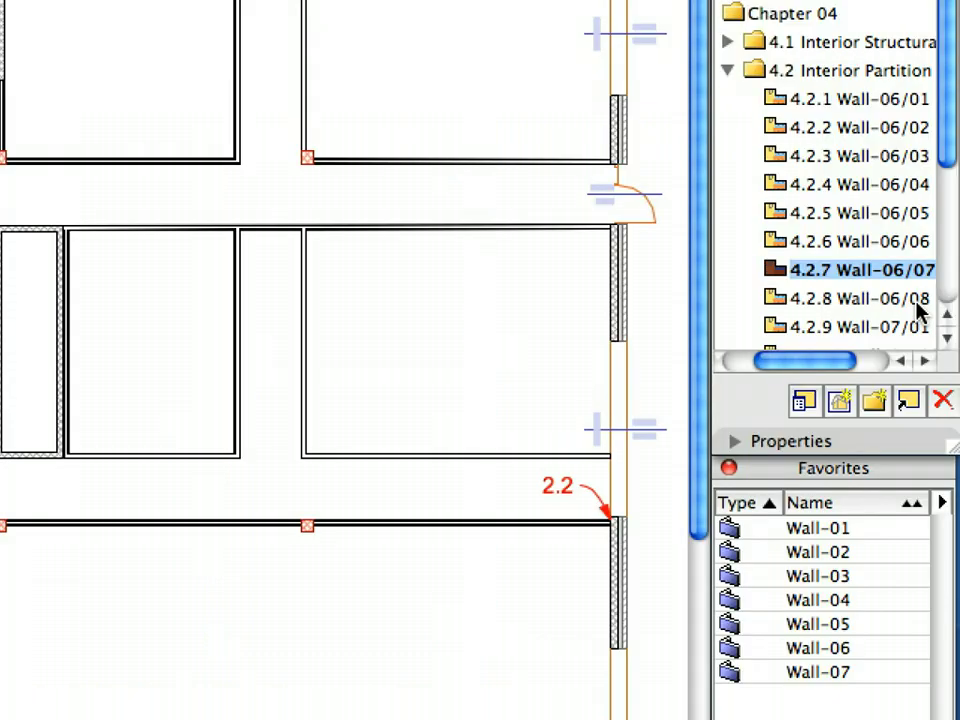
pyautogui.doubleClick(918, 300)
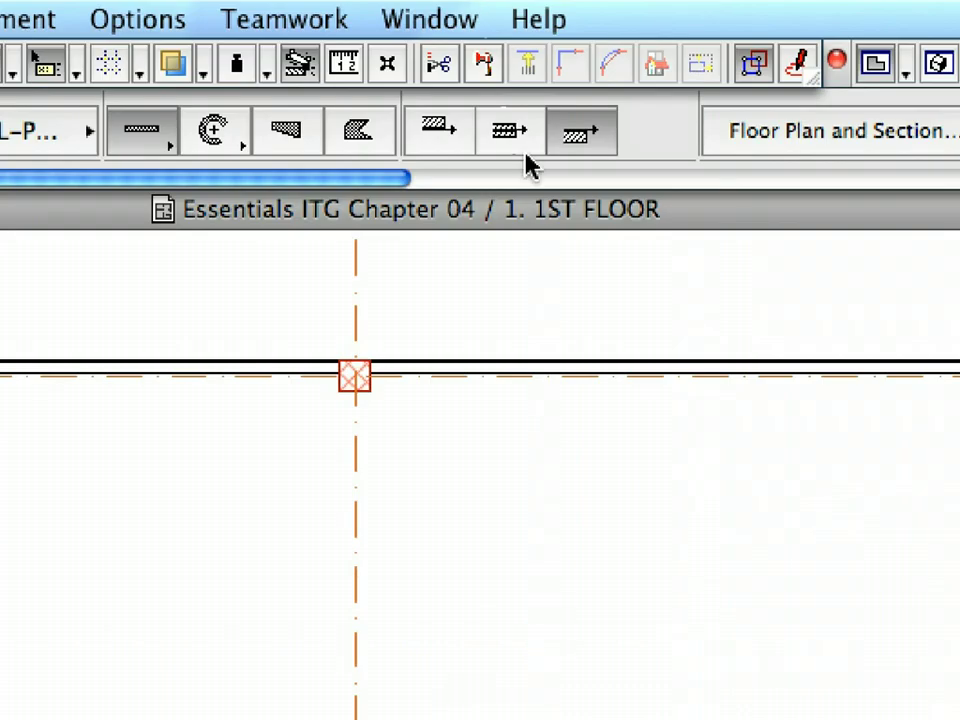
pyautogui.click(525, 150)
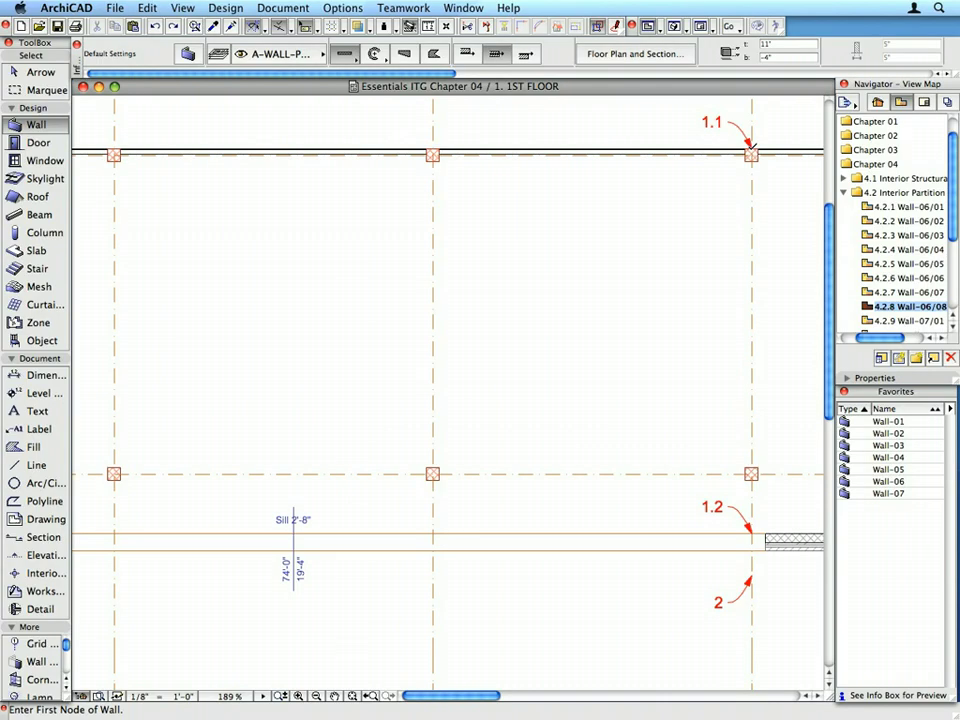
pyautogui.click(751, 154)
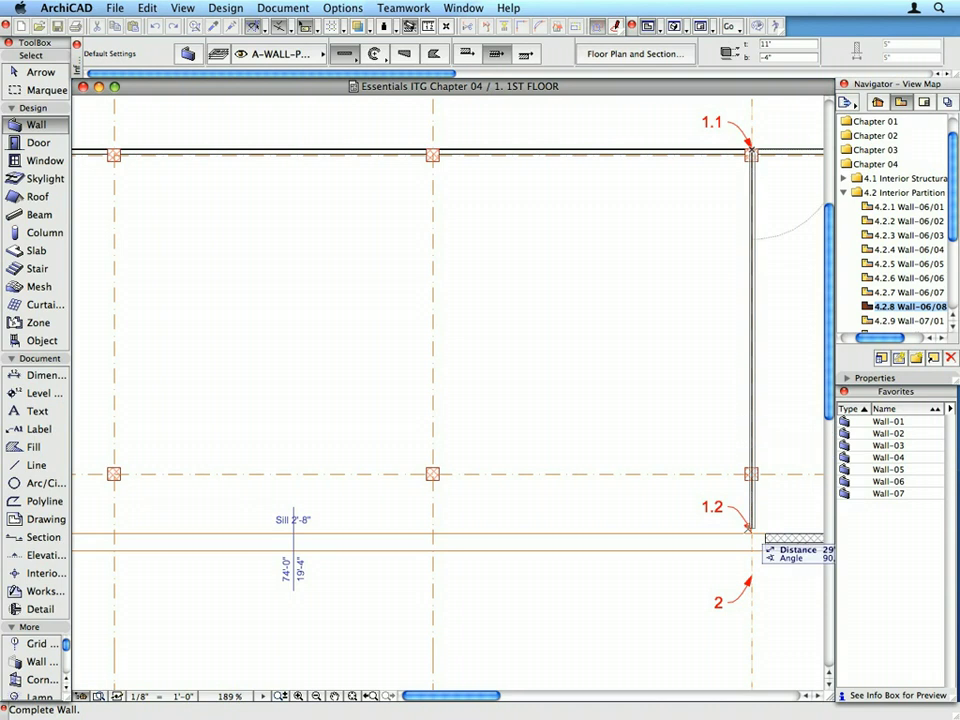
pyautogui.click(752, 532)
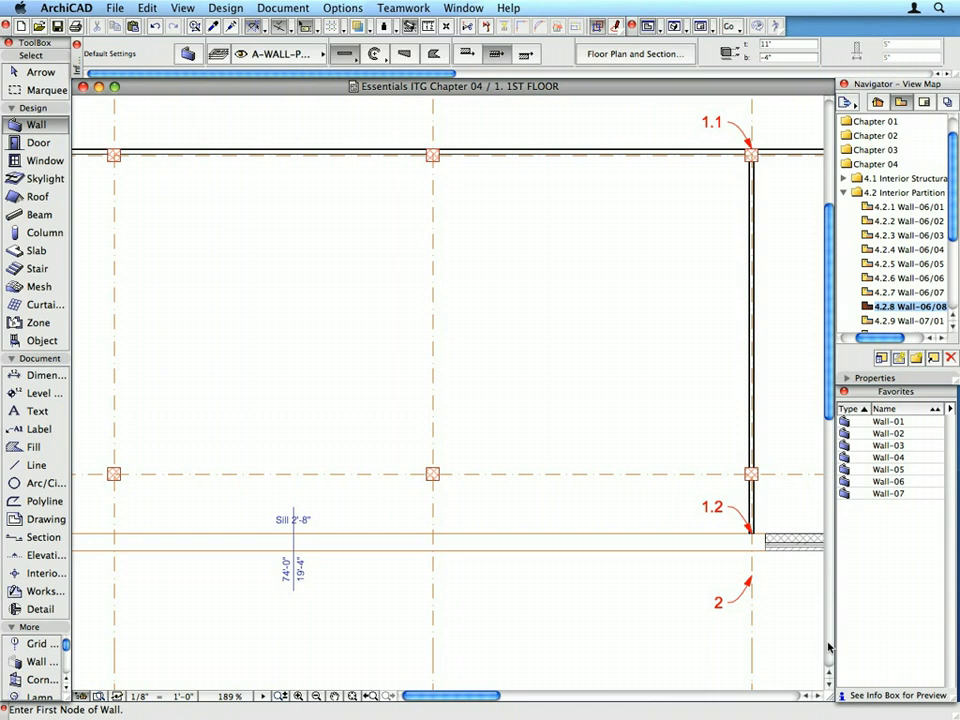
# - Select the 1.1–1.2 wall and start a Move > Drag set to make multiple copies
pyautogui.click(829, 685)
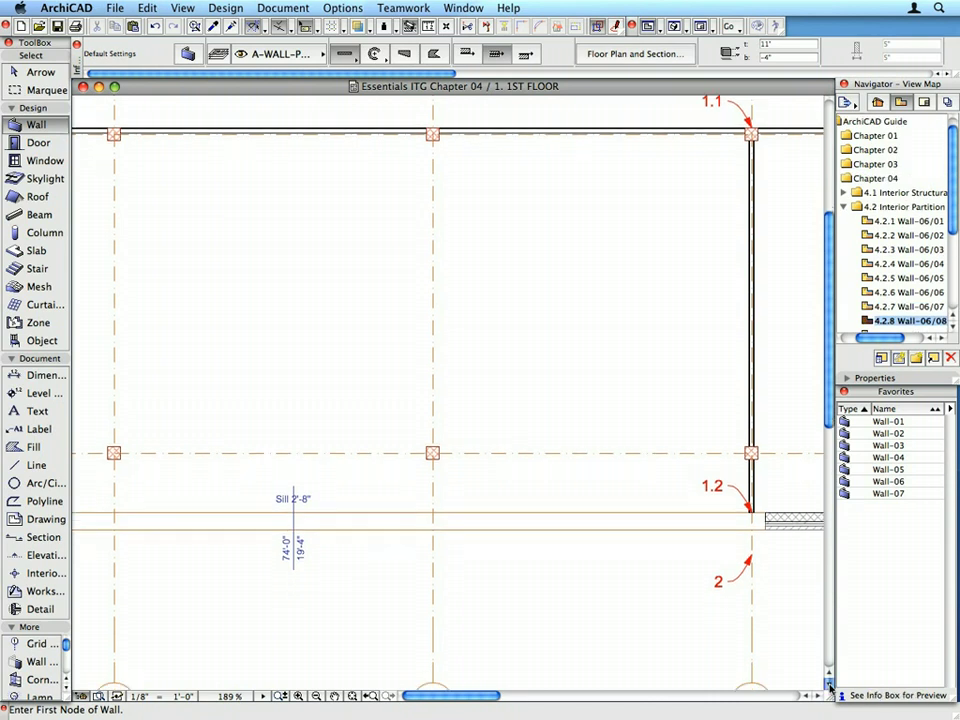
pyautogui.click(829, 686)
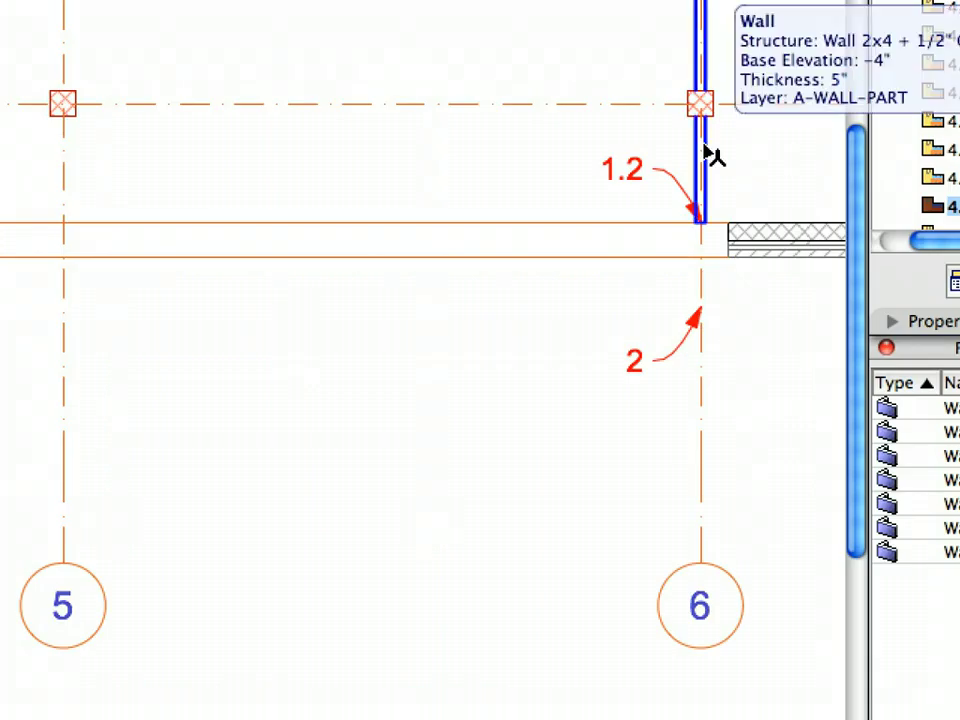
pyautogui.click(706, 150)
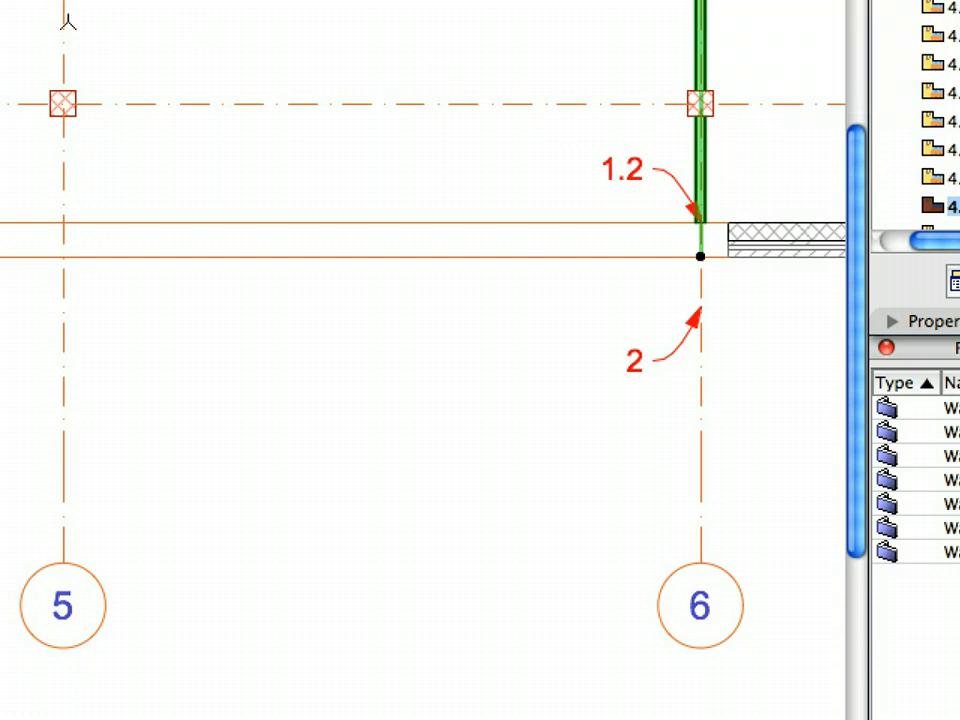
pyautogui.rightClick(86, 16)
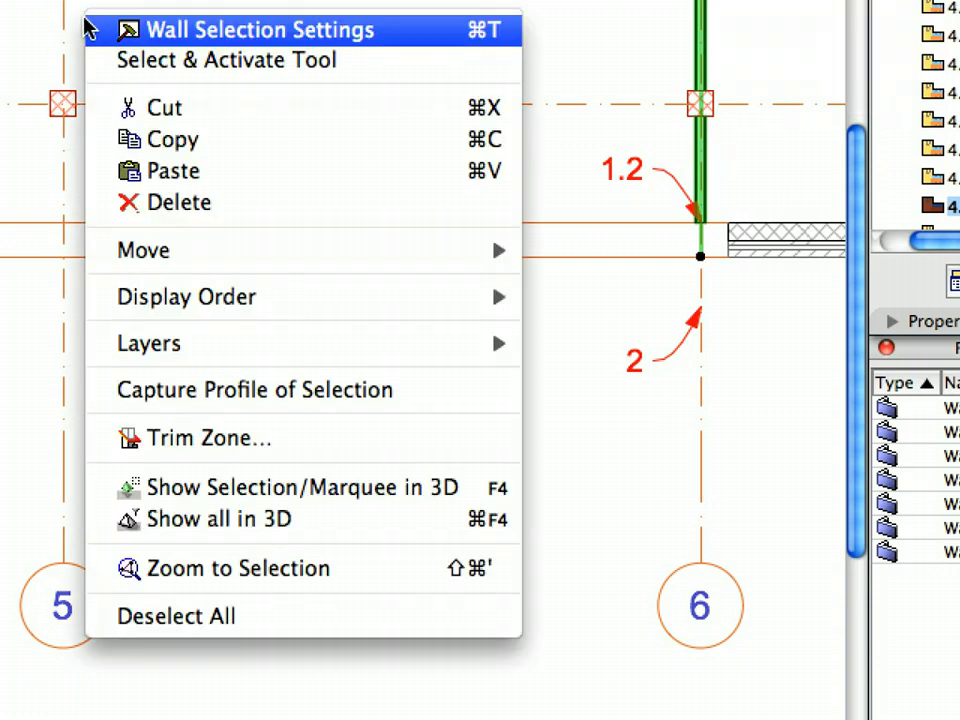
pyautogui.moveTo(276, 241)
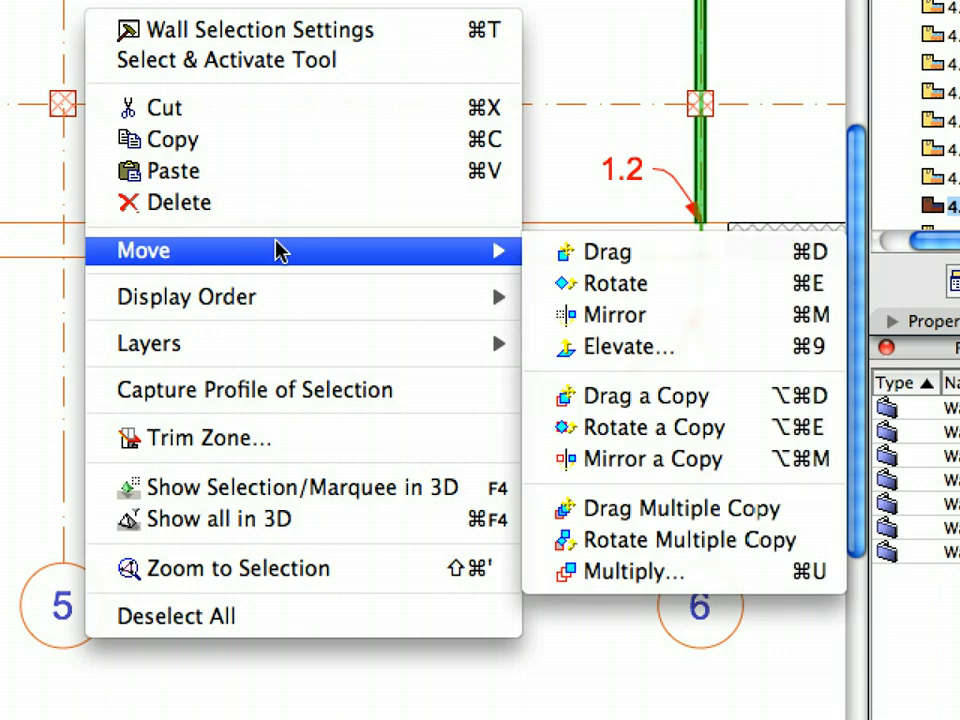
pyautogui.click(539, 252)
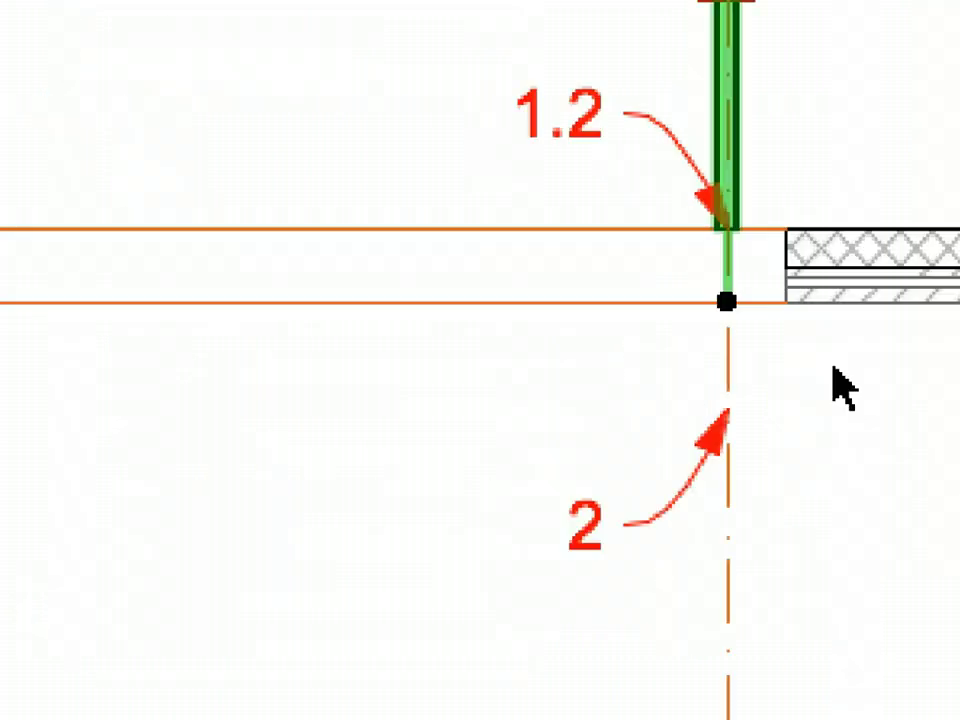
pyautogui.press('ctrl')
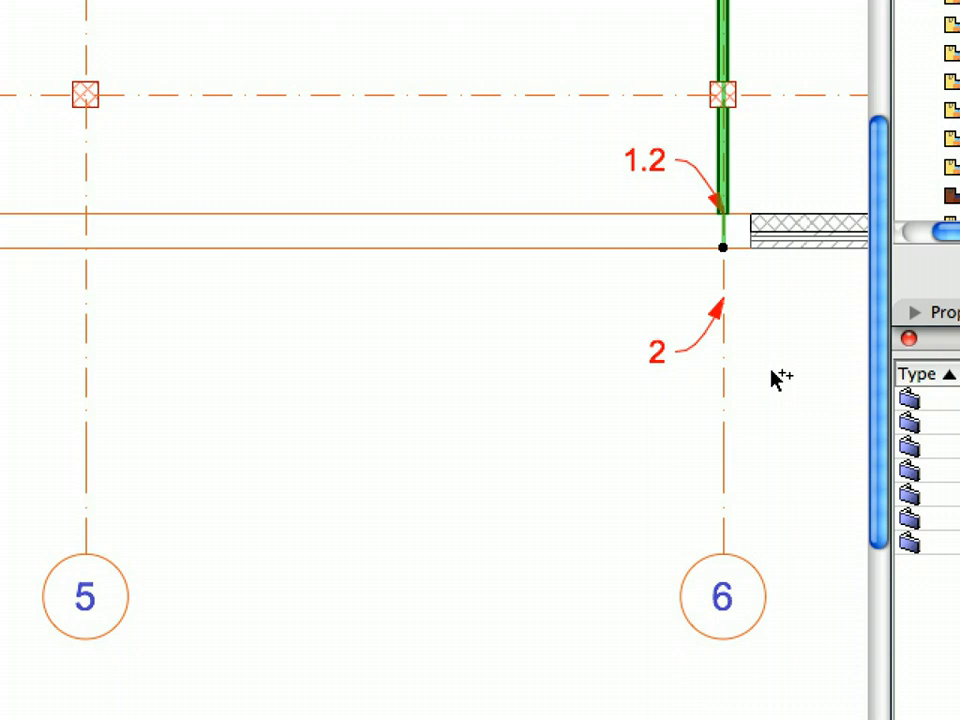
# - Use the wall's lower end as base point and place copies on grid lines 5 and 4
pyautogui.click(723, 299)
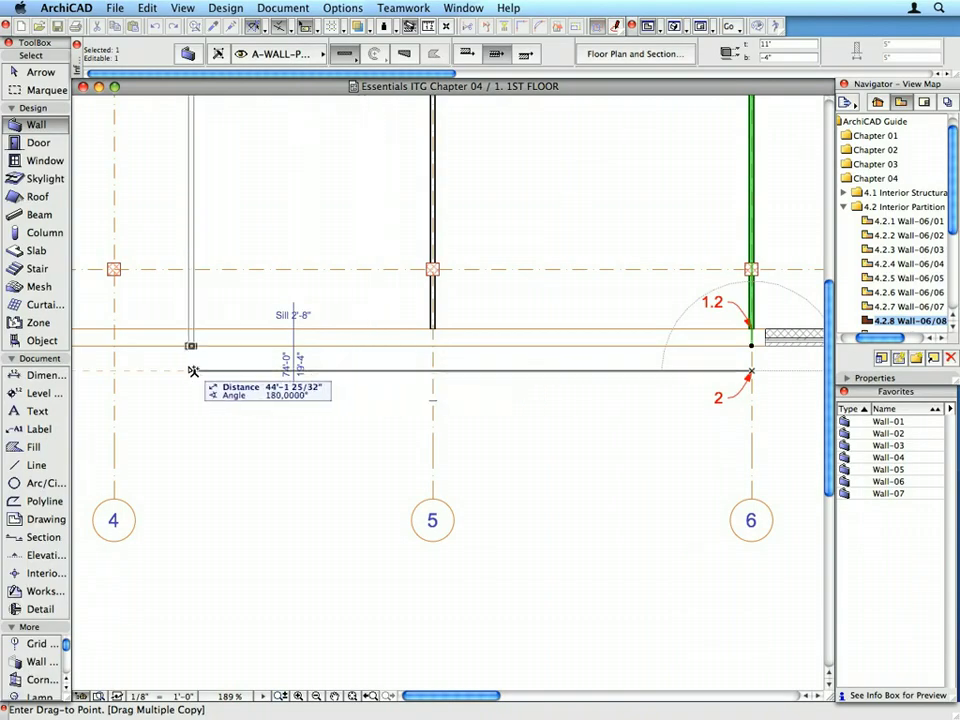
pyautogui.click(119, 369)
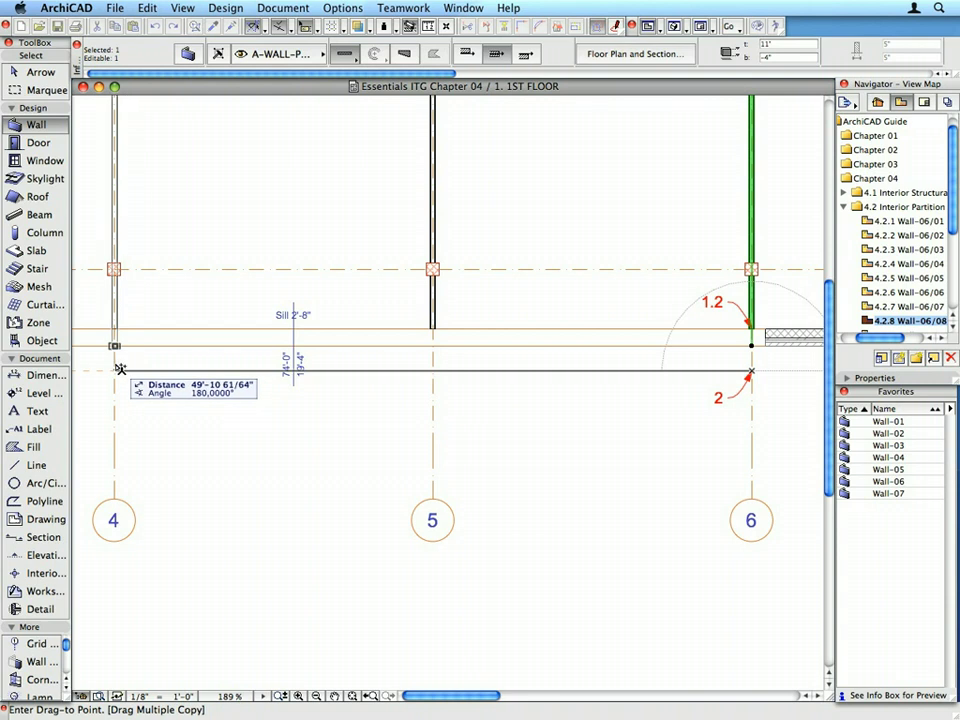
pyautogui.press('Escape')
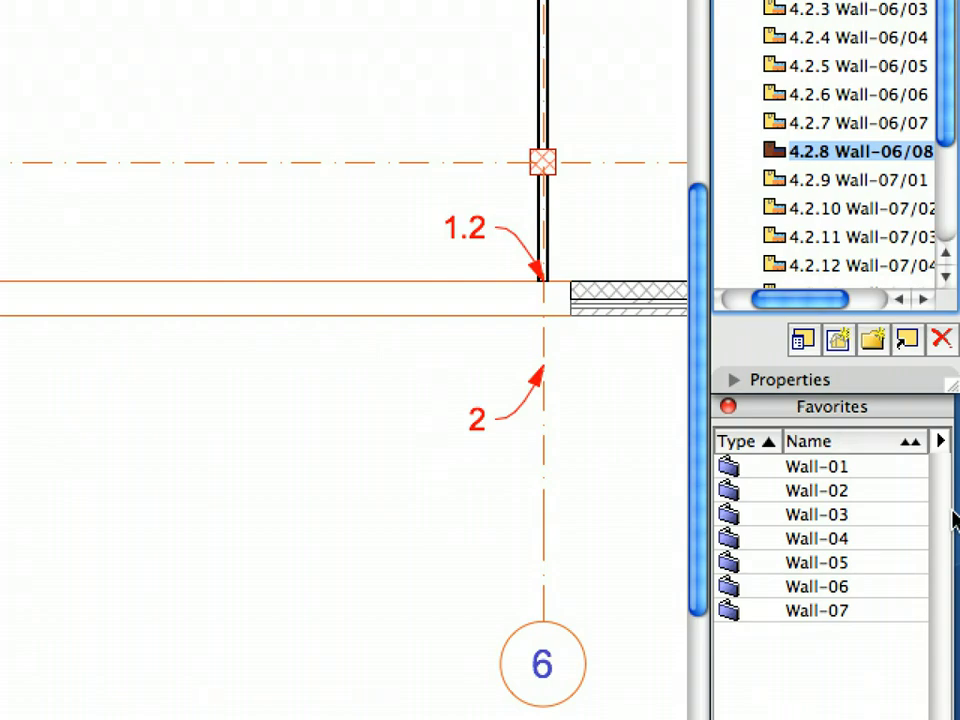
# - Apply the Wall-07 favorite and open the 4.2.9 Wall-07/01 preset view
pyautogui.click(910, 482)
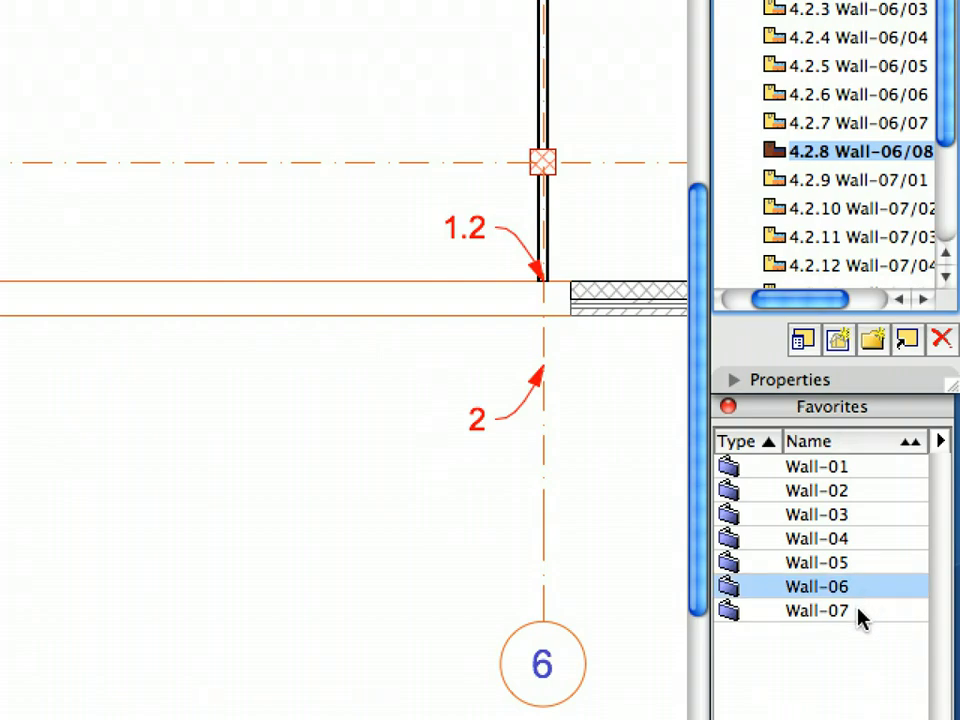
pyautogui.click(861, 611)
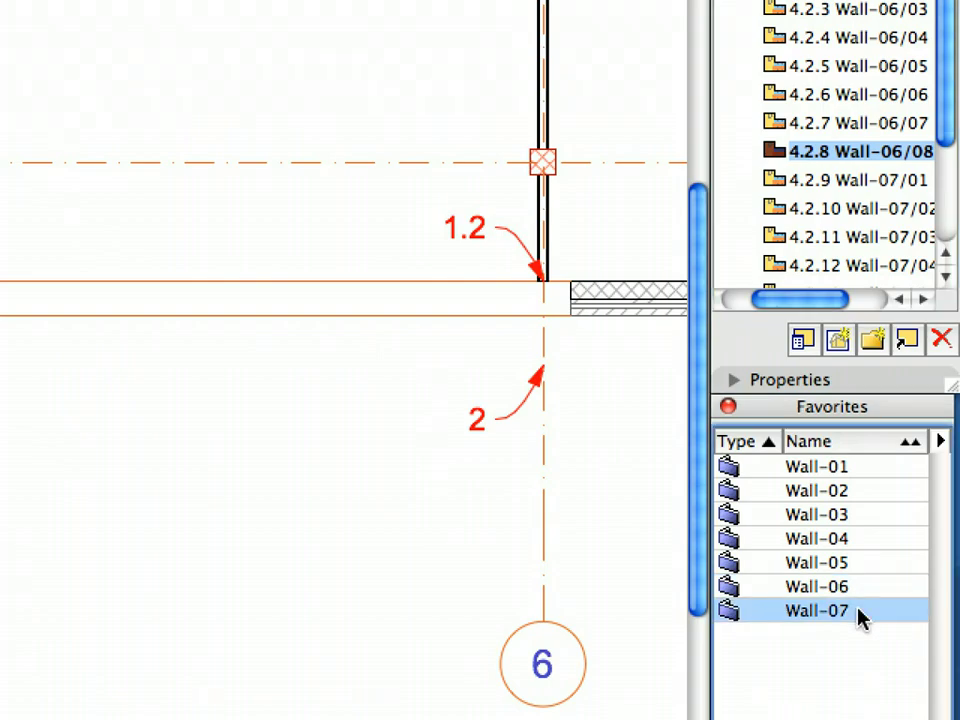
pyautogui.click(904, 180)
pyautogui.doubleClick(904, 180)
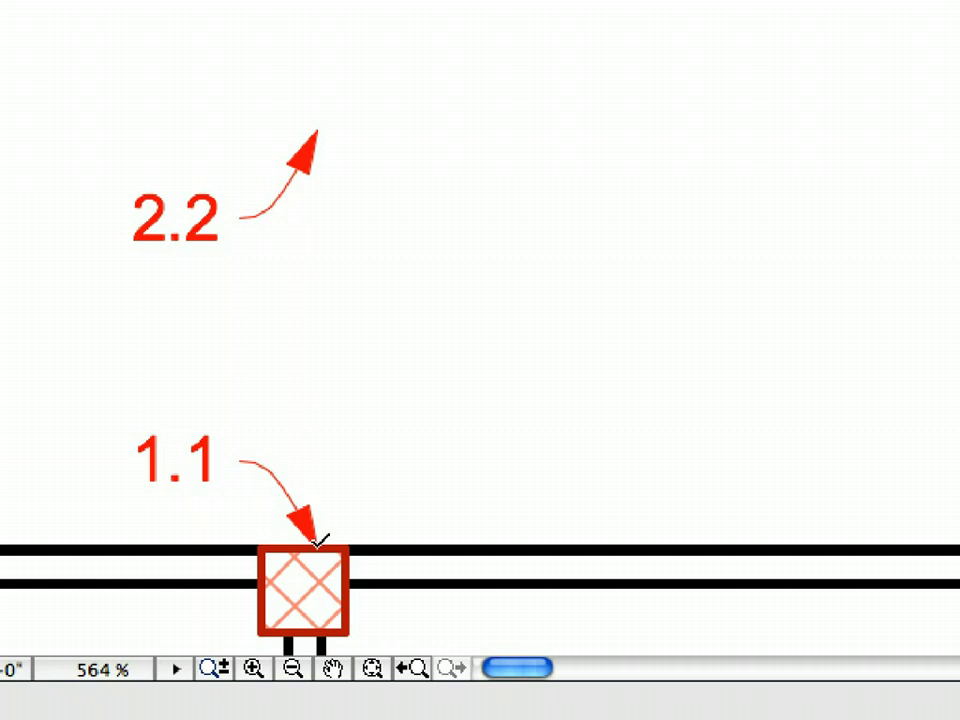
# - Draw walls 1.1–1.2, 2.1–2.2, 3.1–3.2 (24'-6") and 4.1–4.2 on the 1st floor
pyautogui.click(318, 545)
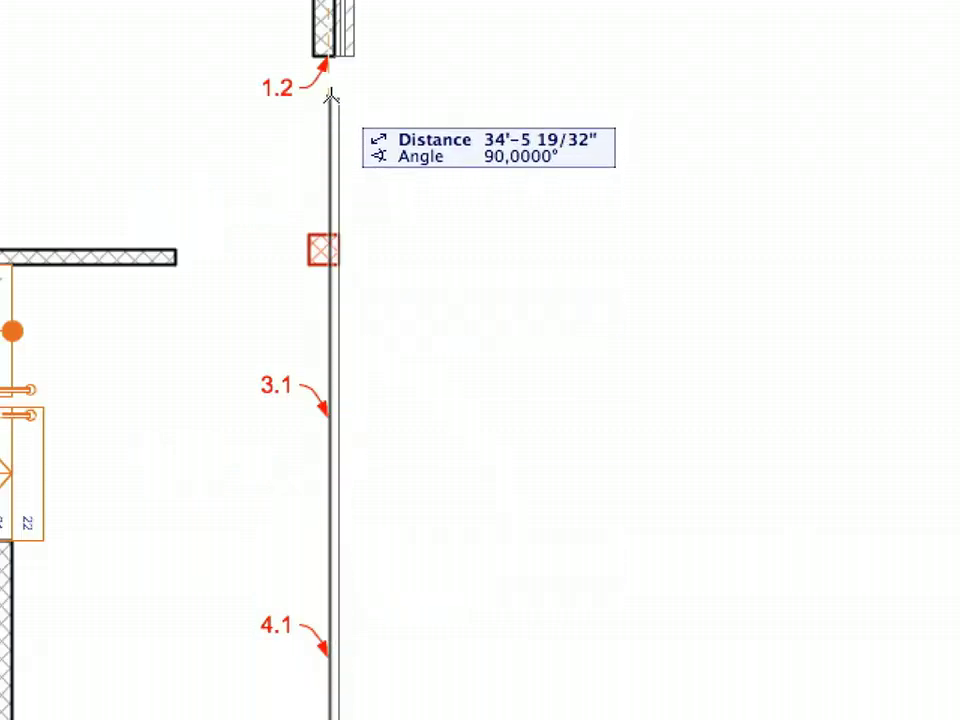
pyautogui.click(330, 55)
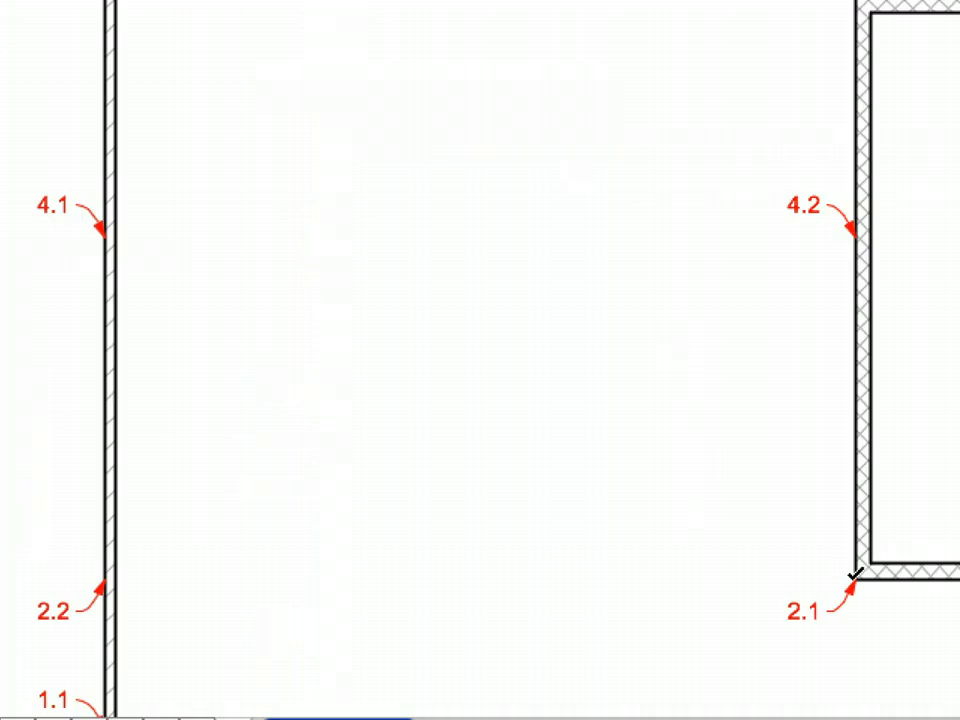
pyautogui.click(856, 577)
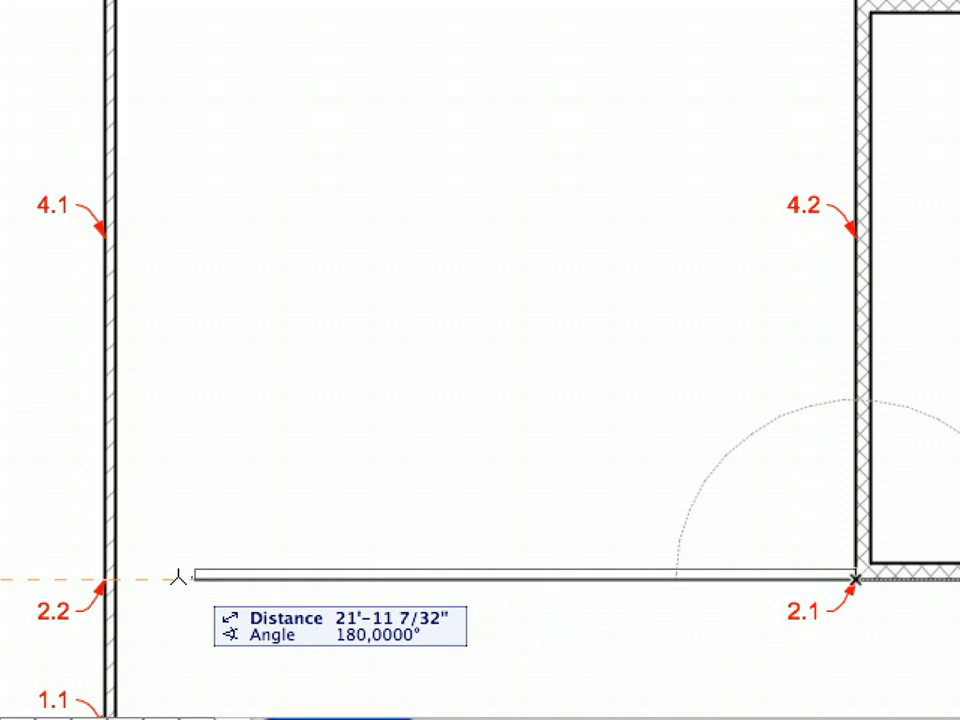
pyautogui.click(110, 577)
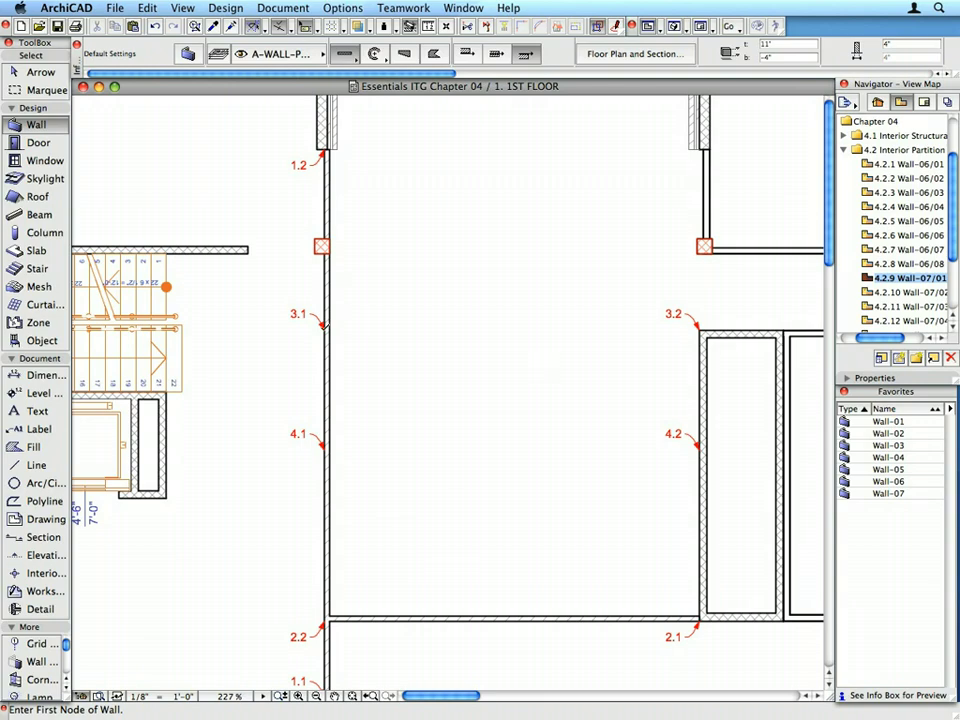
pyautogui.click(325, 328)
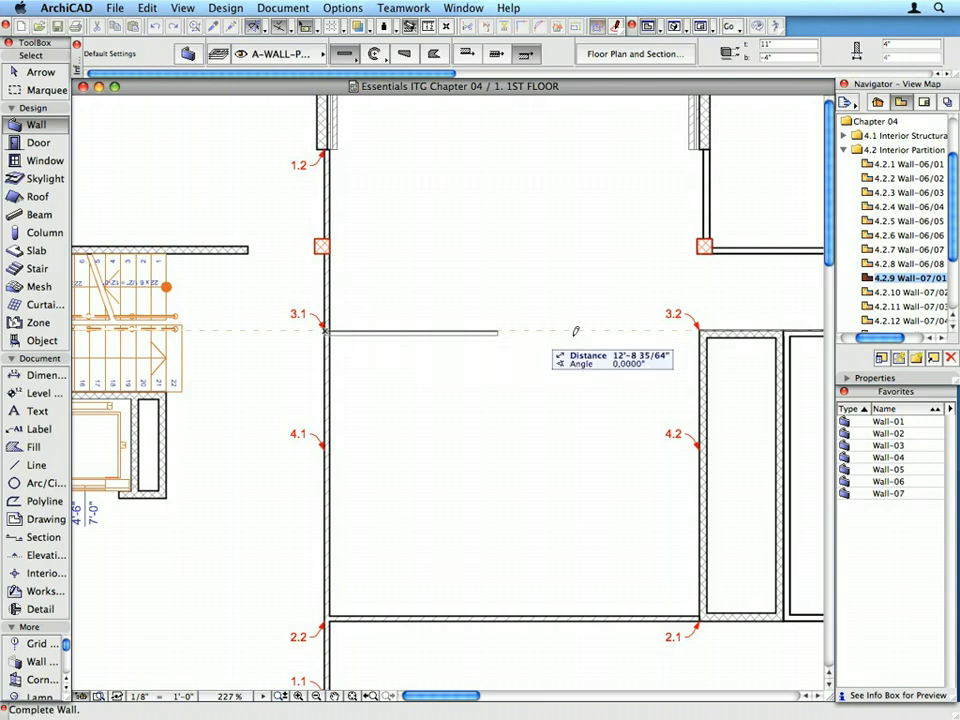
pyautogui.click(700, 328)
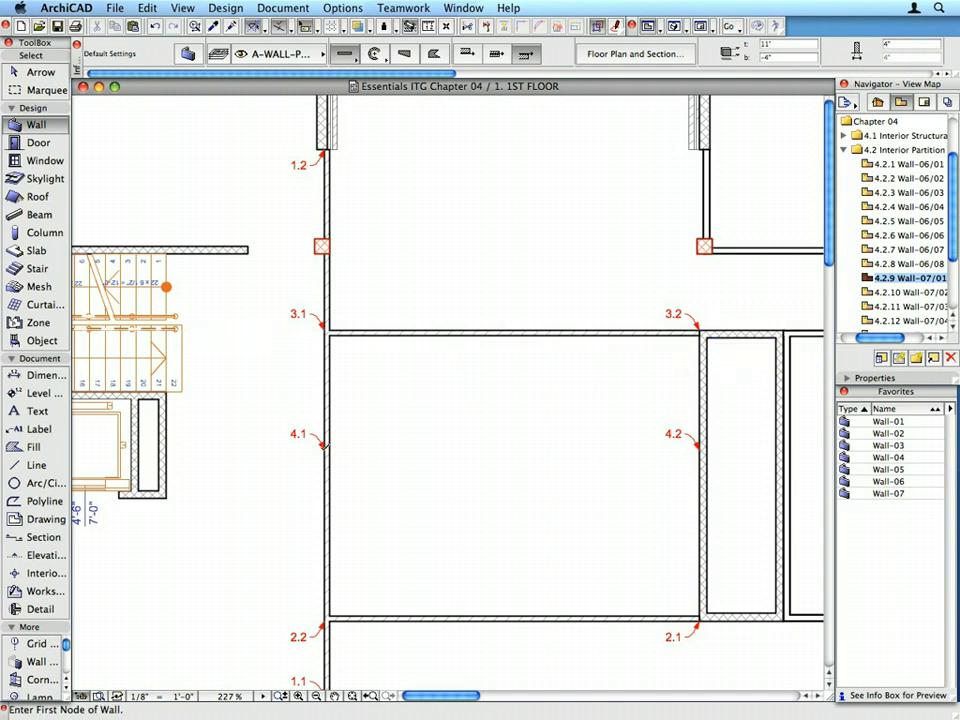
pyautogui.click(325, 450)
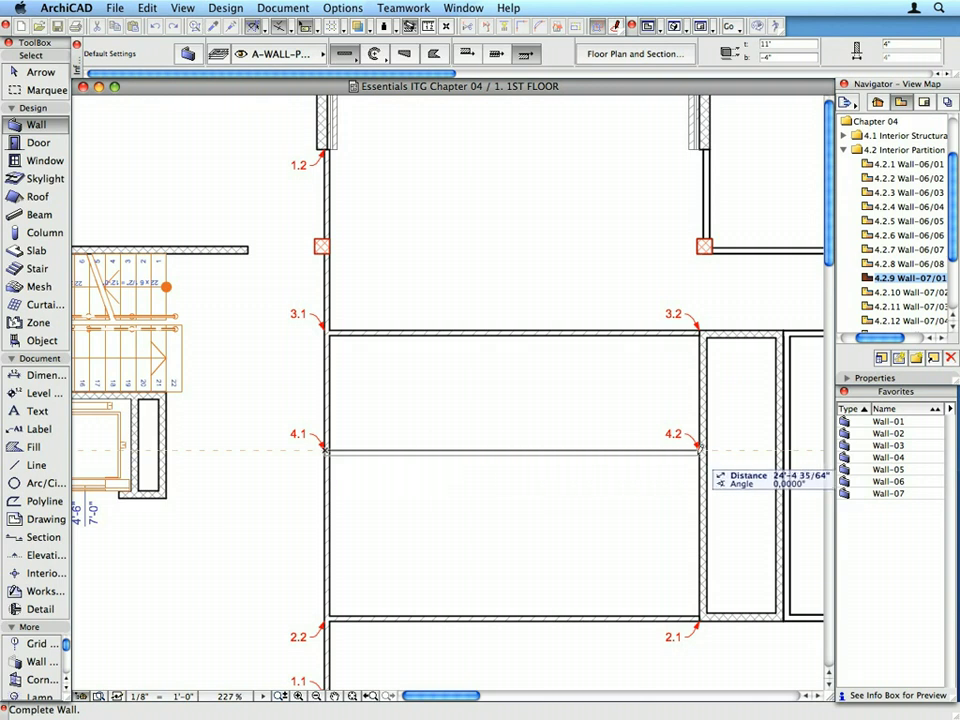
pyautogui.click(700, 450)
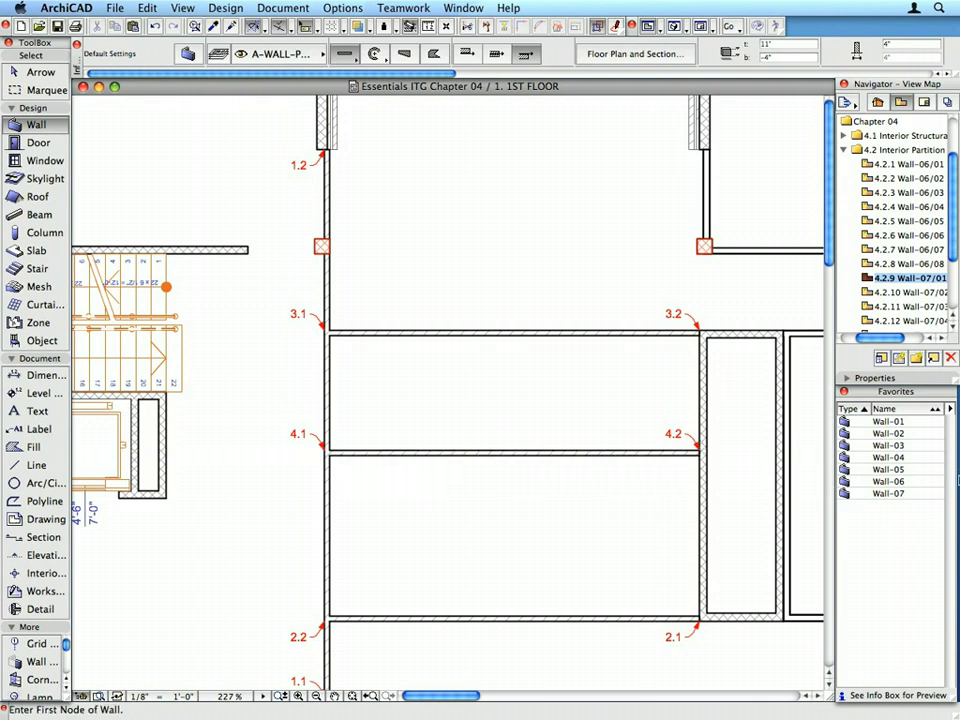
# - Open the 4.2.14 Wall-07/06 view of the 4th floor with the Wall-07 favorite
pyautogui.scroll(-2, 900, 280)
pyautogui.doubleClick(912, 280)
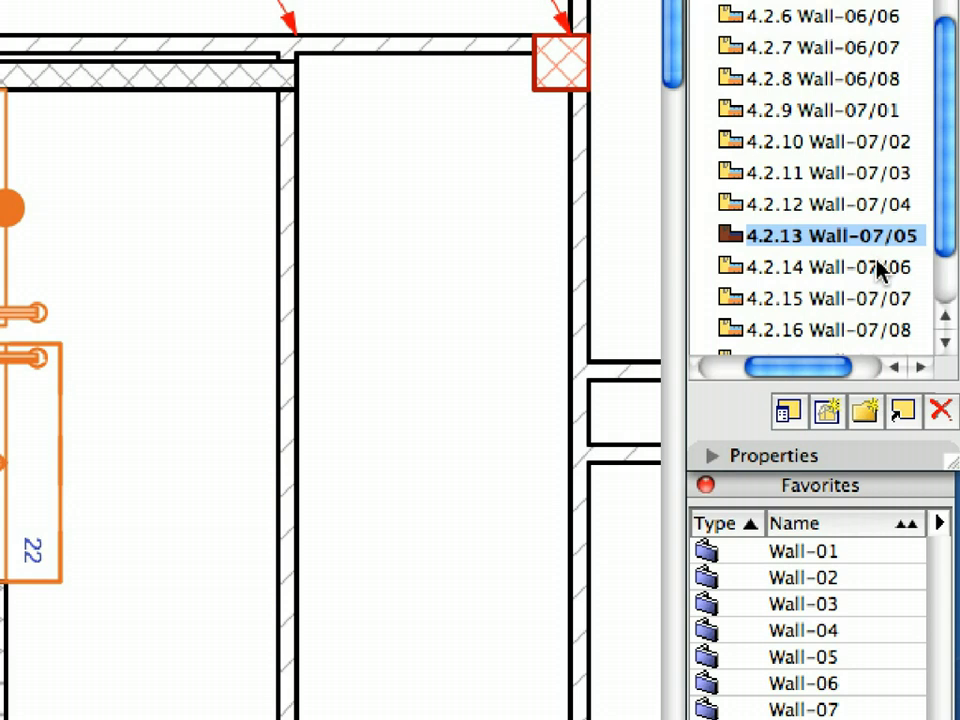
pyautogui.doubleClick(878, 267)
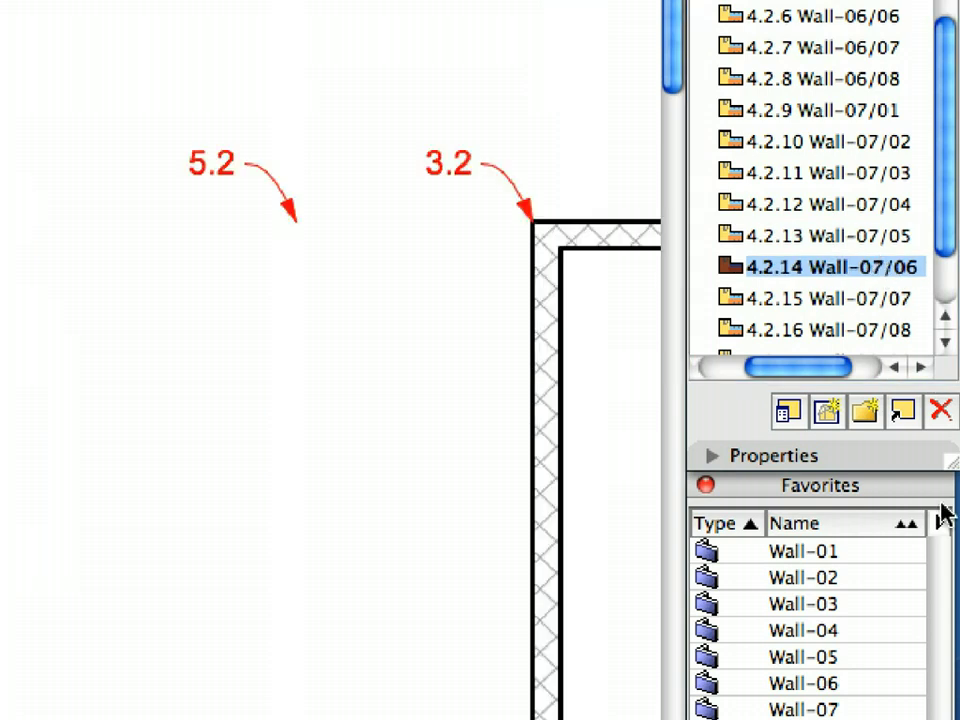
pyautogui.click(895, 709)
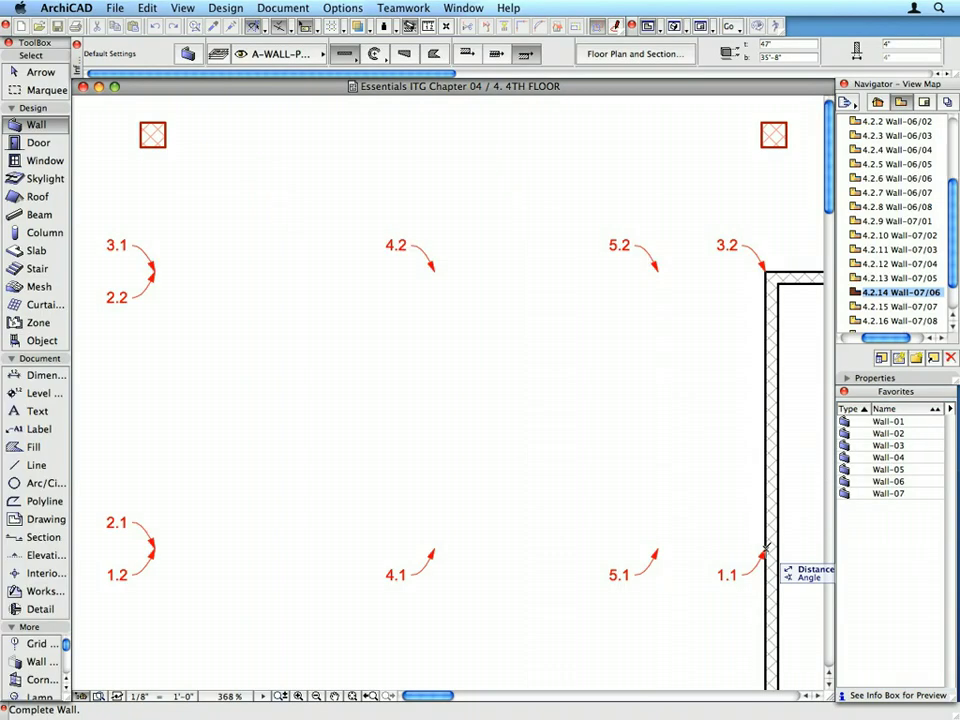
# - Enclose the room with walls 1.1–1.2, 2.1–2.2 and 3.1–3.2
pyautogui.click(766, 546)
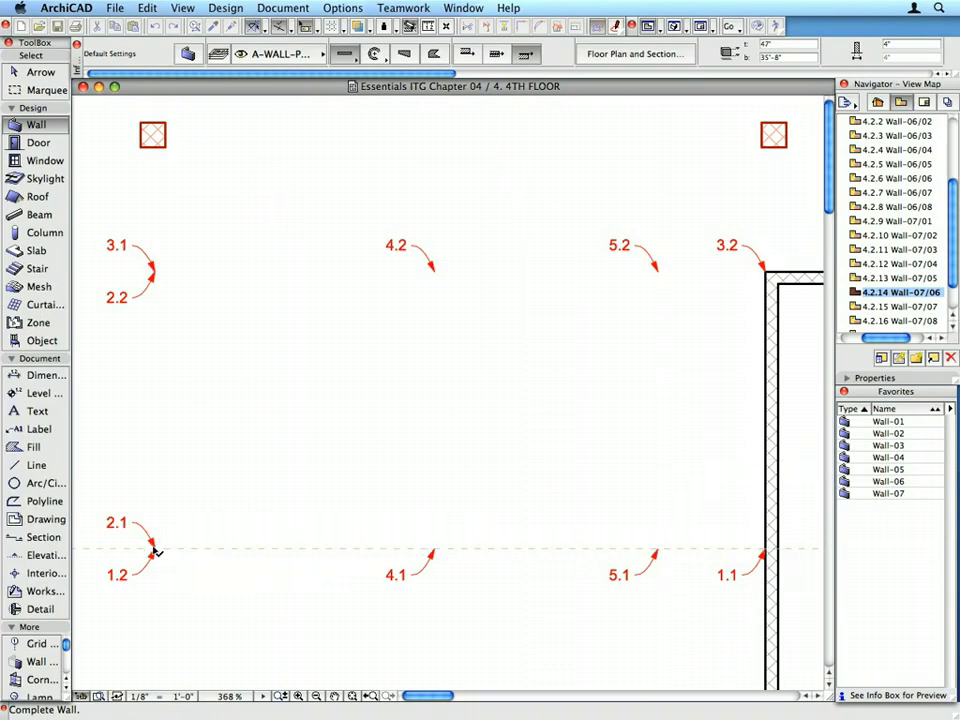
pyautogui.click(153, 543)
pyautogui.click(153, 543)
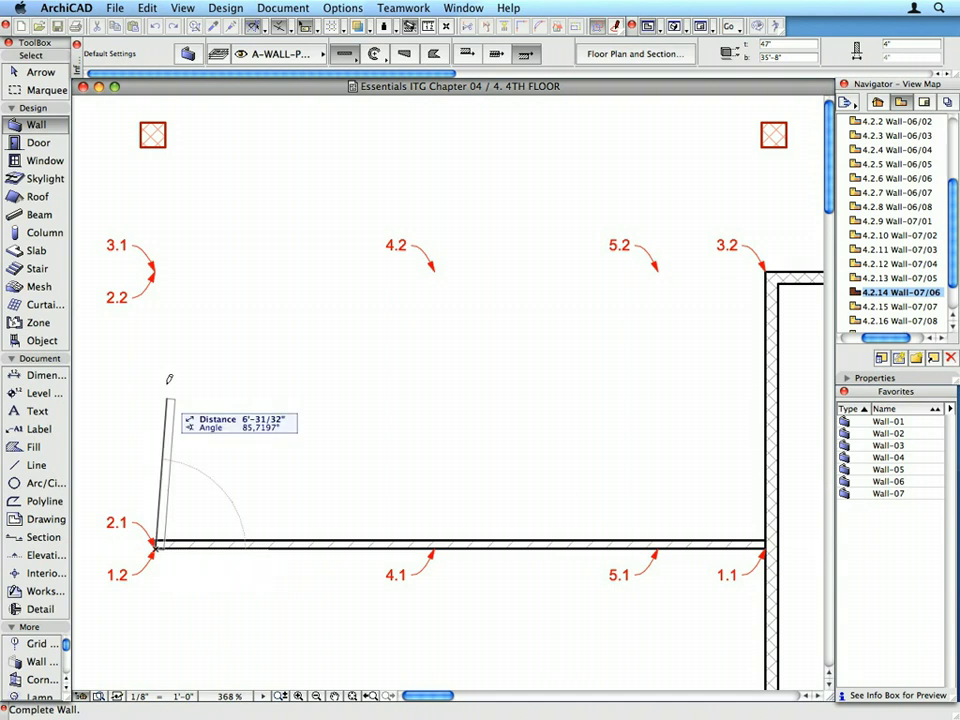
pyautogui.click(156, 268)
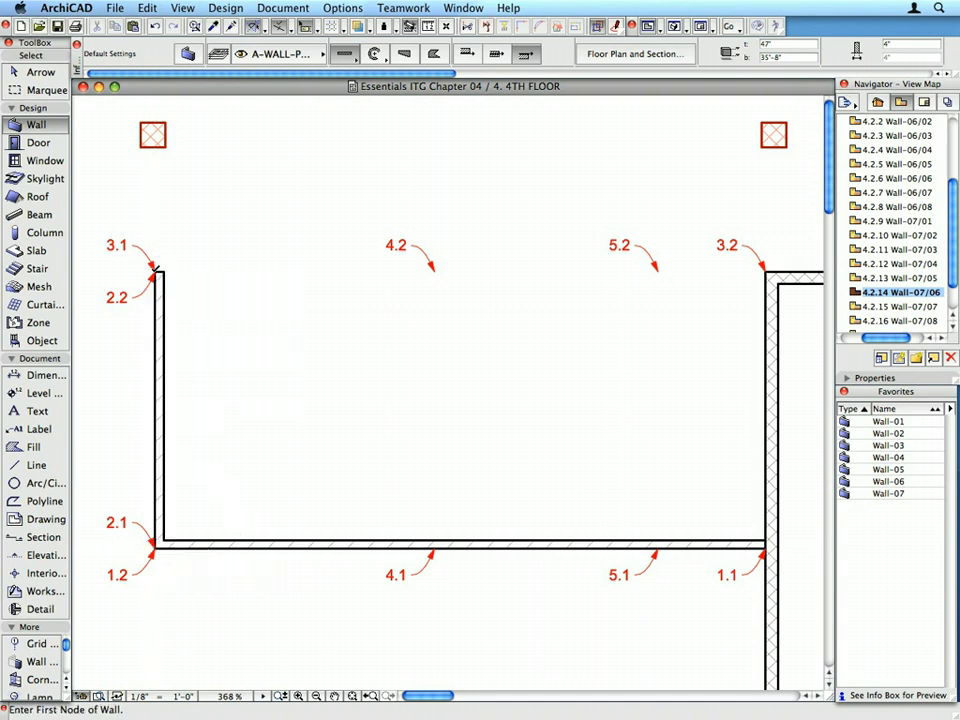
pyautogui.click(156, 268)
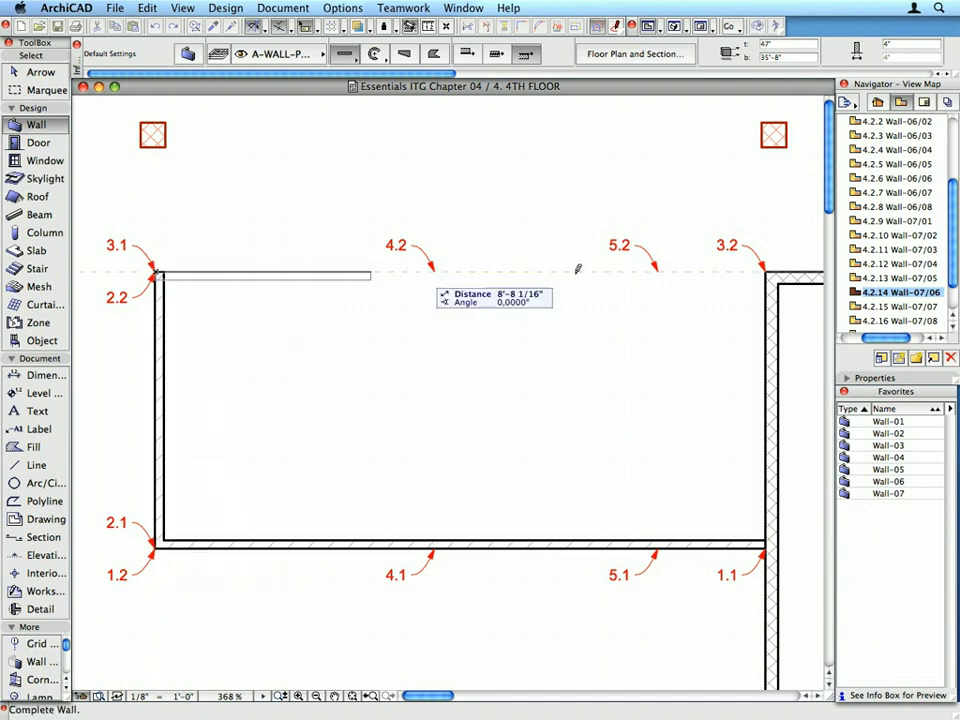
pyautogui.click(762, 268)
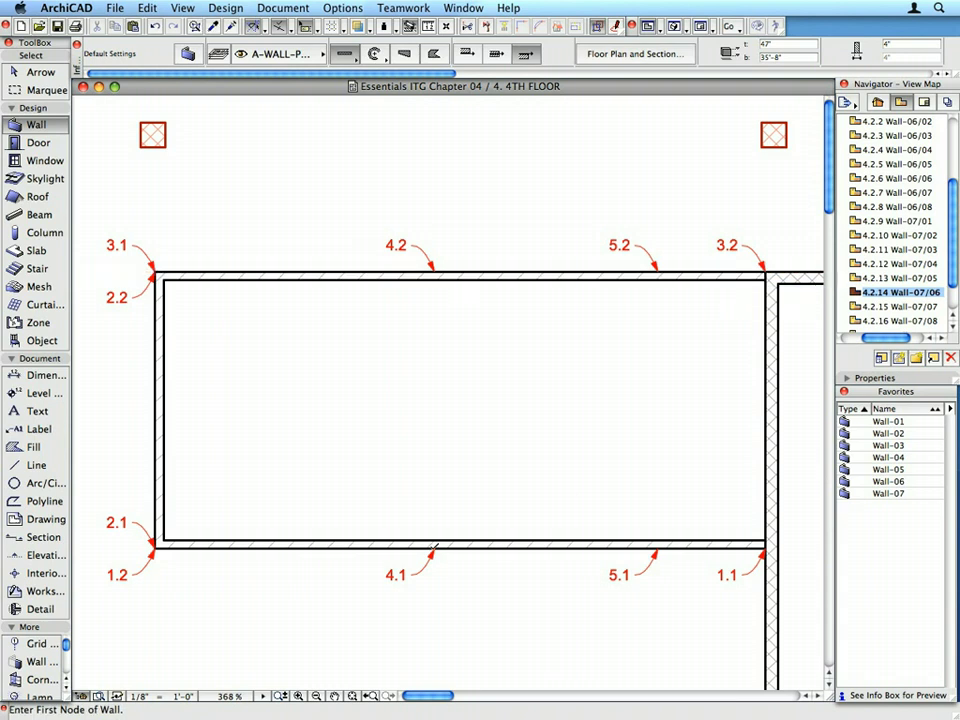
# - Add dividing walls from 4.1 to 4.2 and from 5.1 to 5.2
pyautogui.click(436, 545)
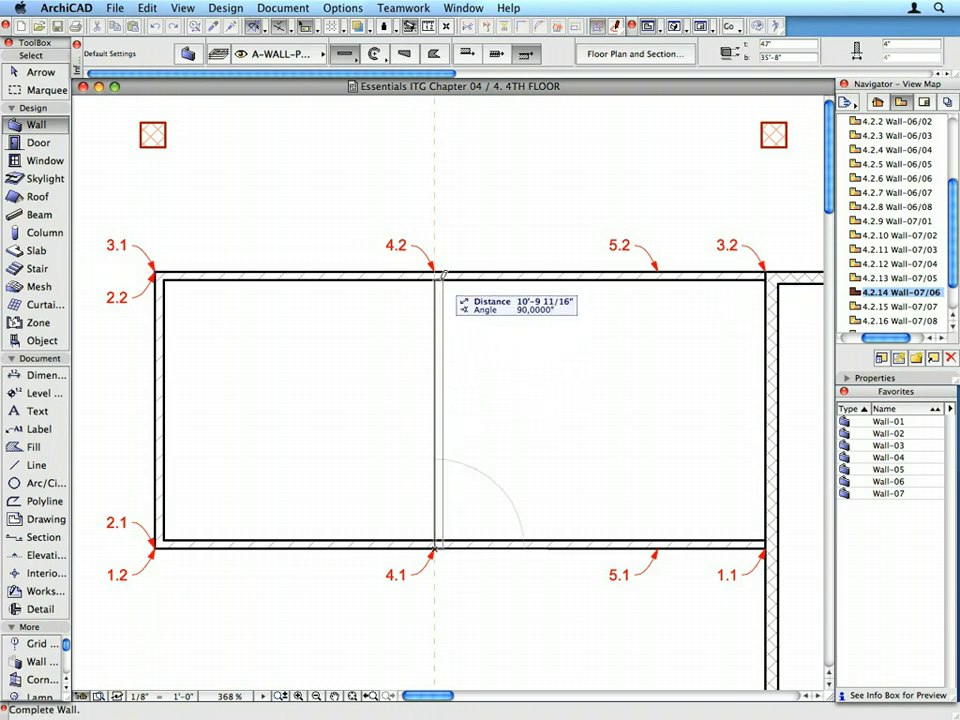
pyautogui.click(437, 266)
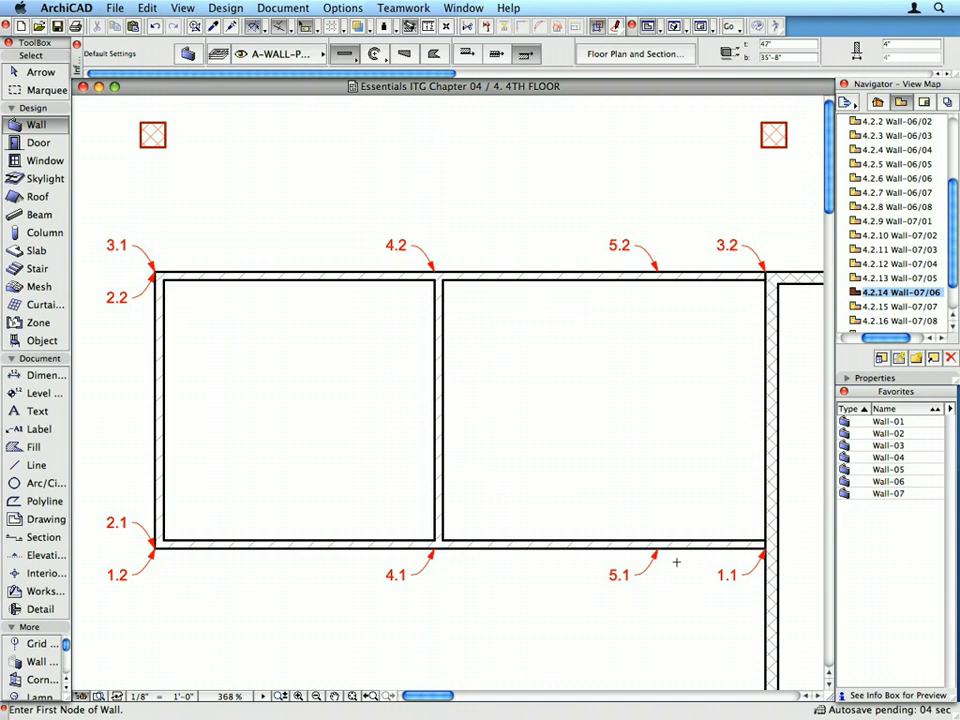
pyautogui.click(659, 545)
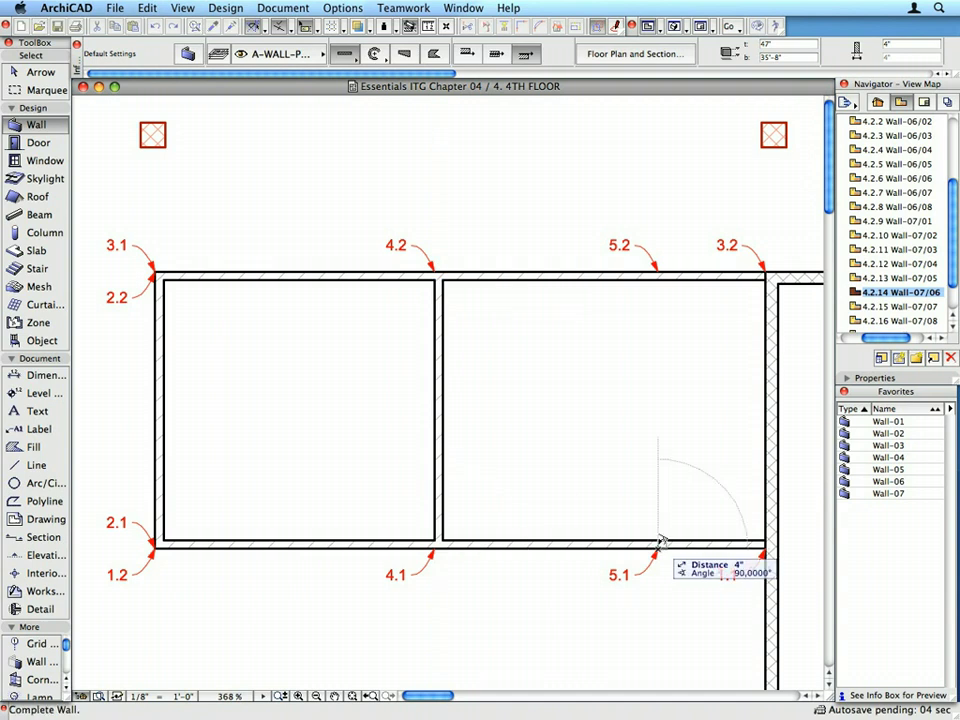
pyautogui.click(660, 266)
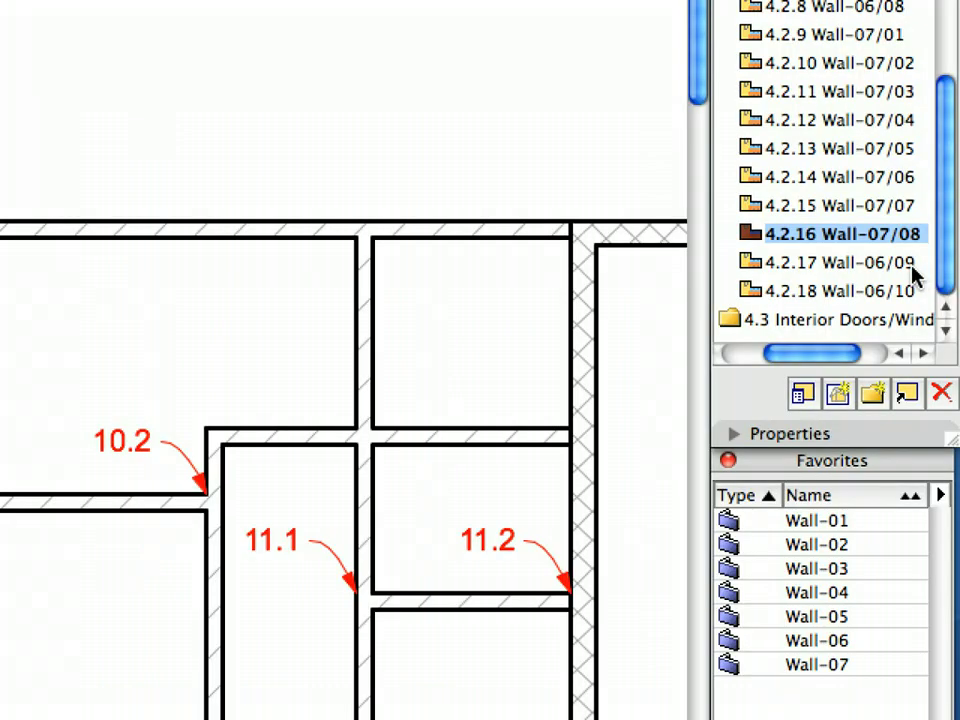
# - In the 4.2.17 Wall-06/09 view, draw an 8' Wall-06 favorite partition from point 1.1 to 1.2
pyautogui.doubleClick(913, 264)
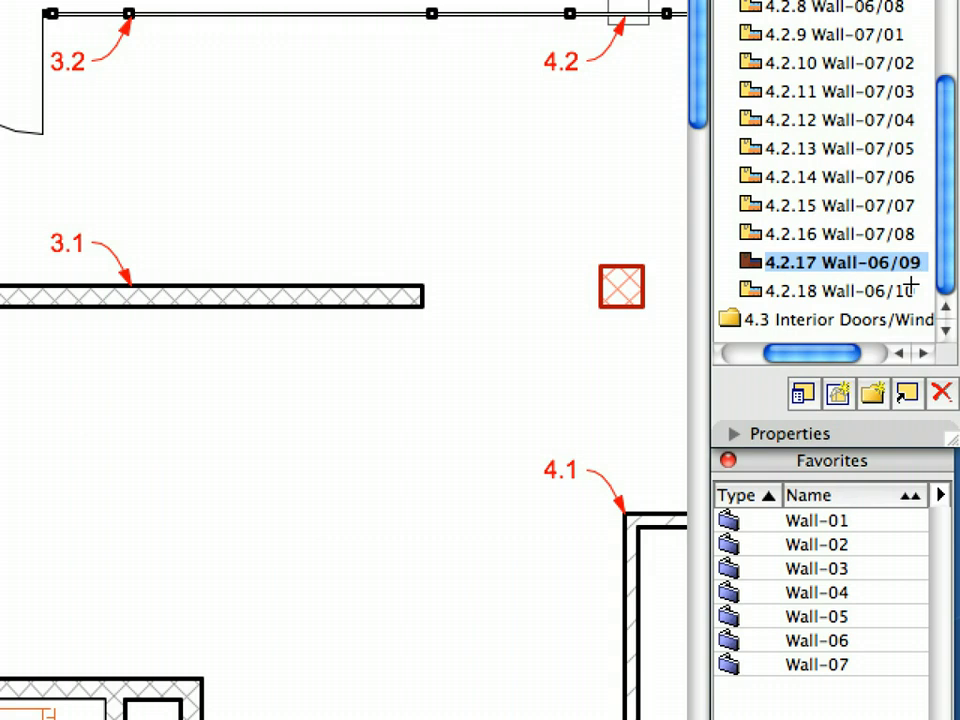
pyautogui.click(880, 664)
pyautogui.click(876, 641)
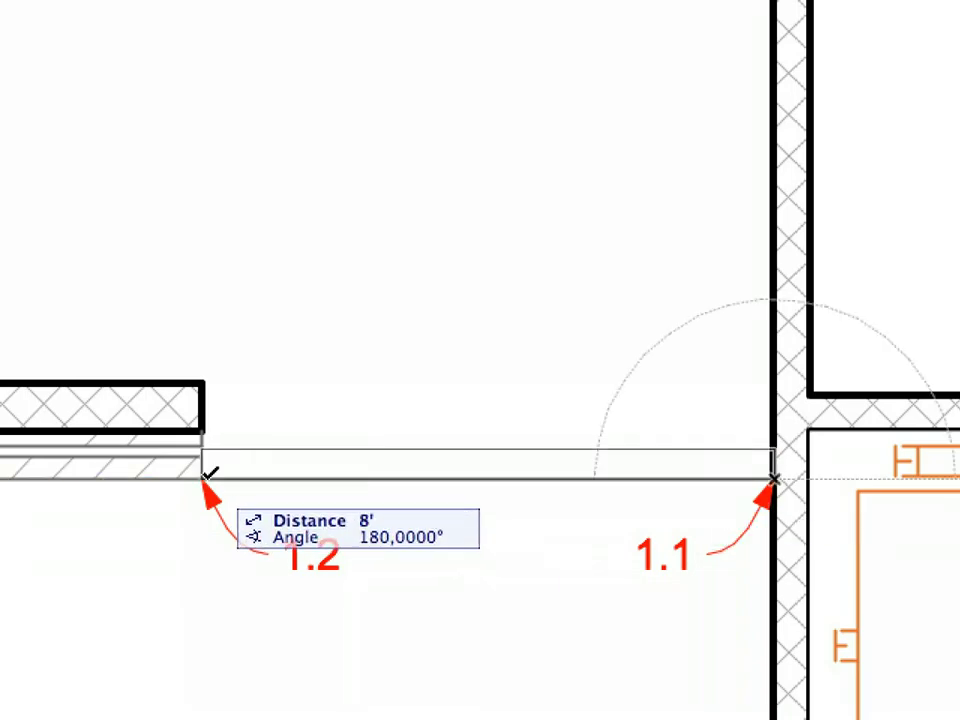
pyautogui.click(203, 476)
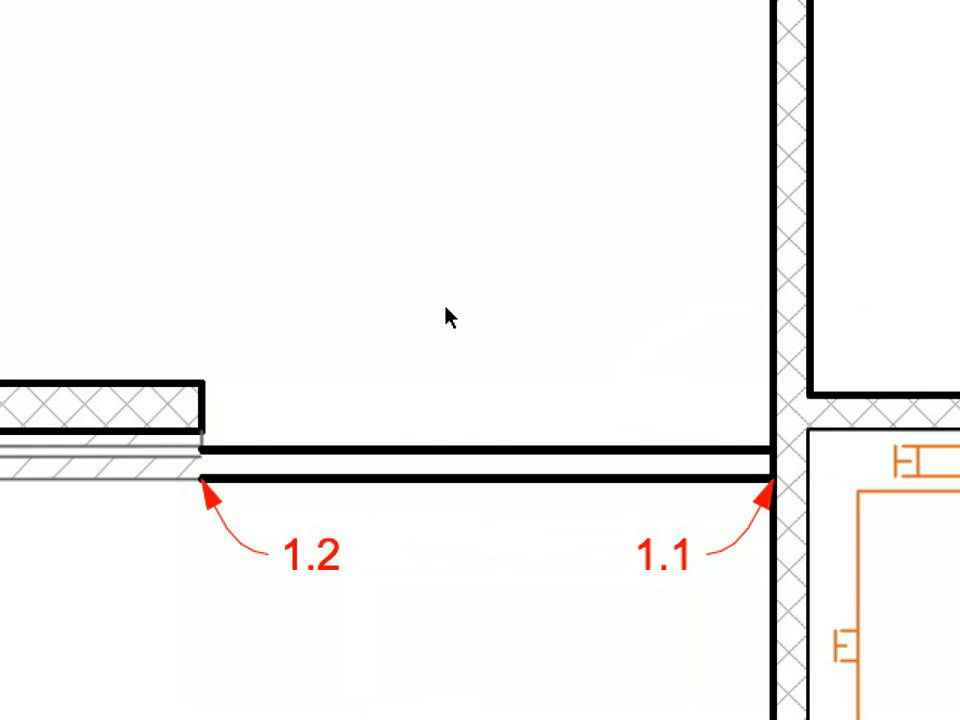